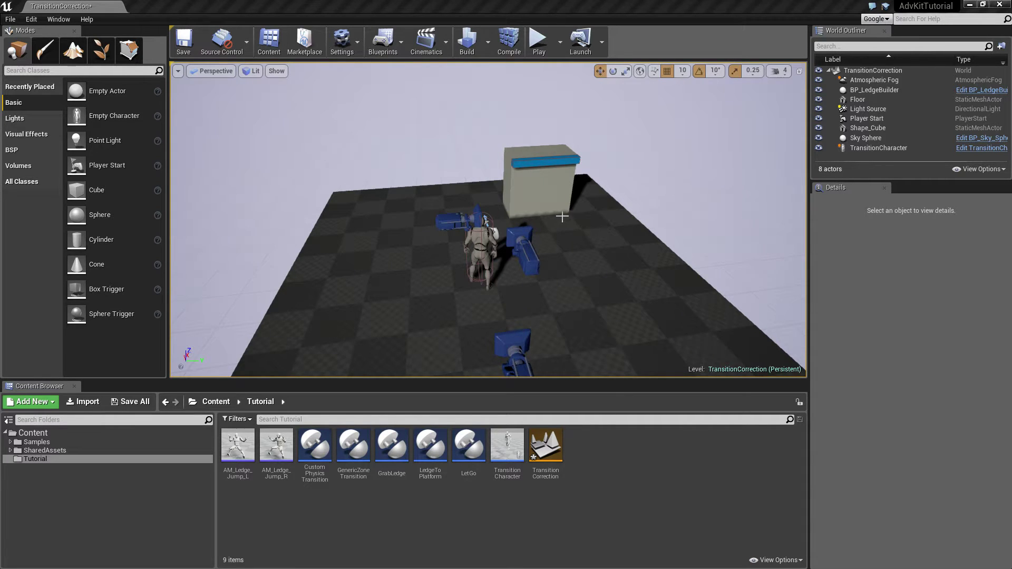
Duplicate the ledge builder and its cube together and place the copy beside the originals, leaving a gap between them.
{"action": "right_click_drag", "start_coordinate": [563, 221], "coordinate": [567, 195]}
{"action": "key", "text": "w"}
{"action": "left_click", "coordinate": [567, 195]}
{"action": "left_click", "coordinate": [548, 169], "text": "ctrl"}
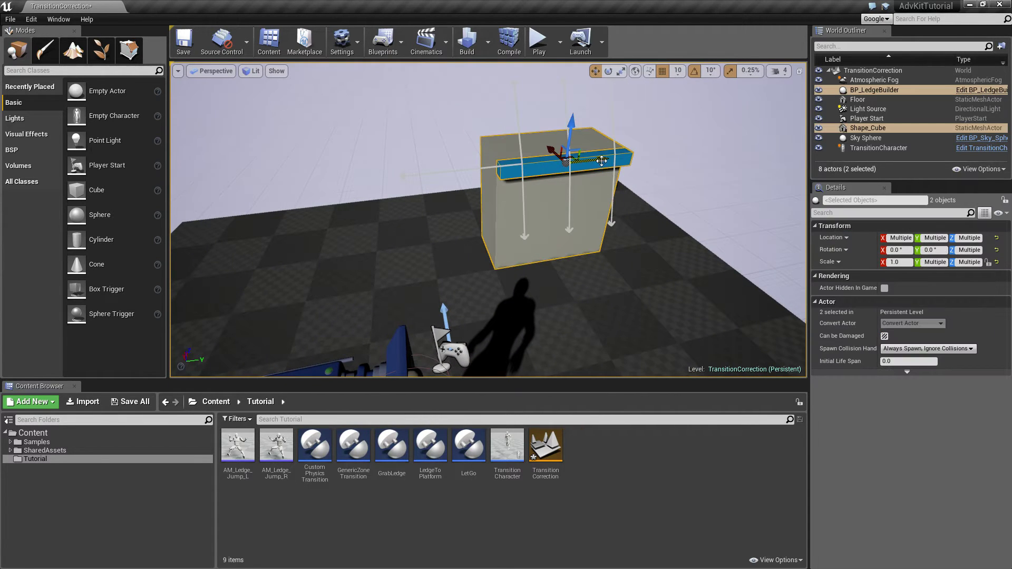
{"action": "left_click_drag", "start_coordinate": [603, 161], "coordinate": [392, 210], "text": "alt"}
{"action": "scroll", "coordinate": [392, 210], "scroll_direction": "down", "scroll_amount": 5}
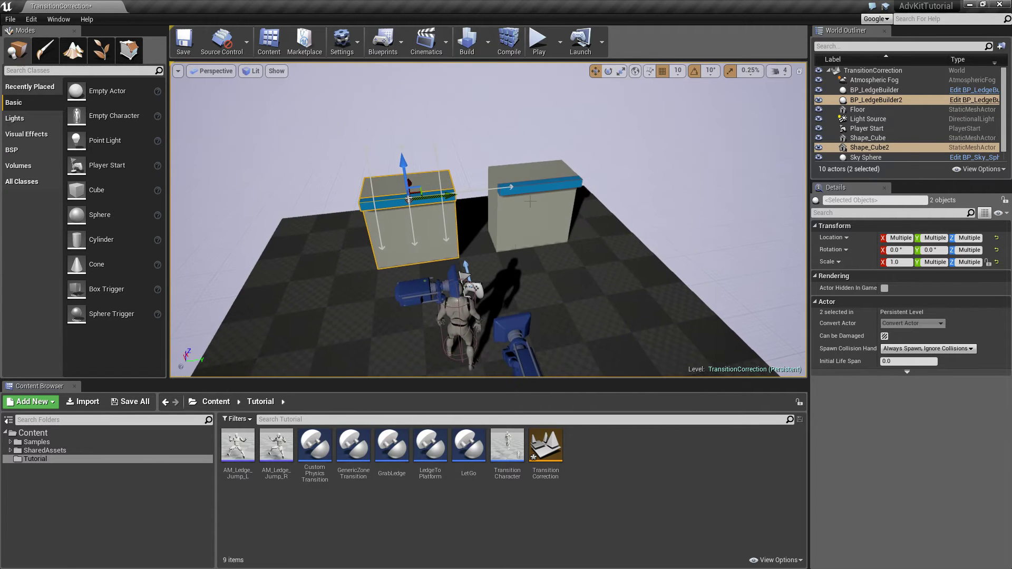
Play-test the level by hanging the character on the ledge and trying to move sideways towards the other block.
{"action": "left_click", "coordinate": [539, 41]}
{"action": "key", "text": "w"}
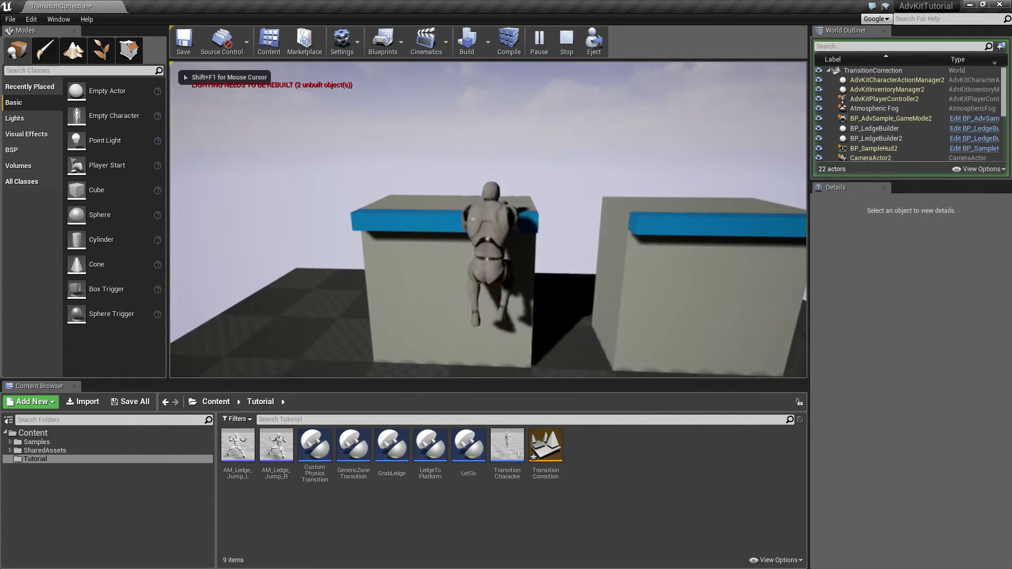
{"action": "key", "text": "d"}
{"action": "key", "text": "a"}
{"action": "key", "text": "d"}
{"action": "key", "text": "d"}
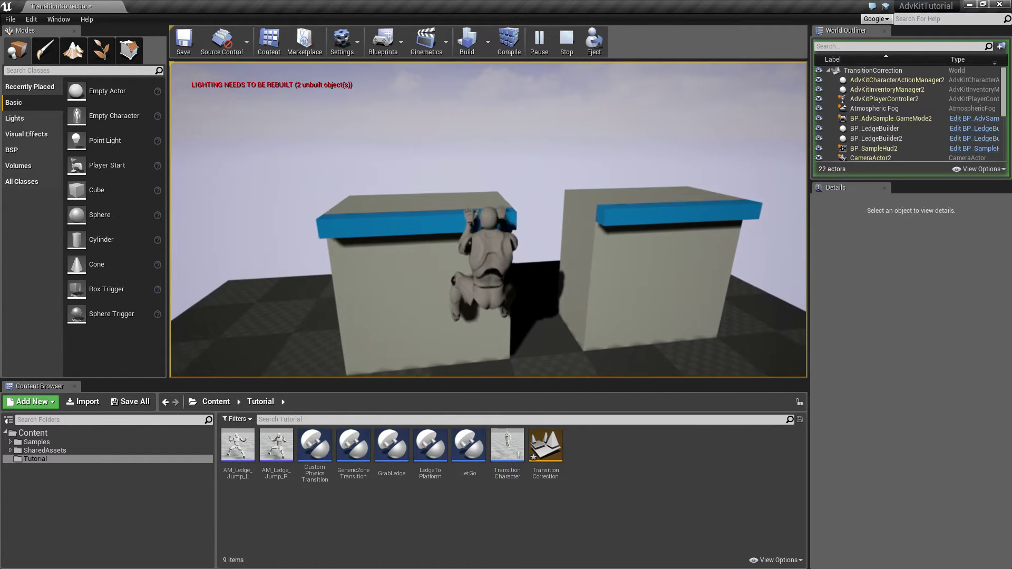
{"action": "key", "text": "Escape"}
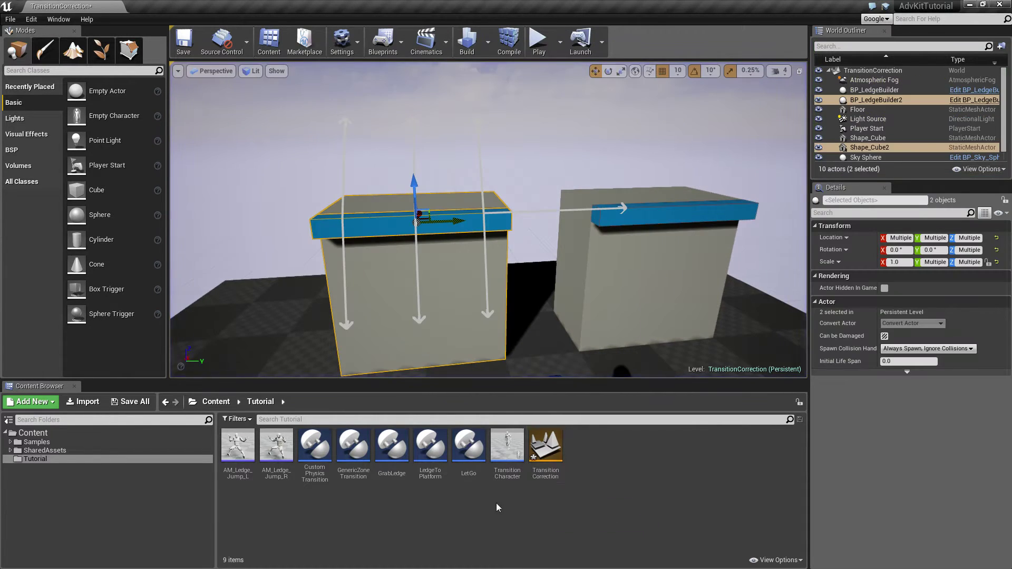
Add a third default transition action to the CustomPhysicsTransition blueprint, going from Ledge Climbing to Ledge Climbing.
{"action": "double_click", "coordinate": [315, 447]}
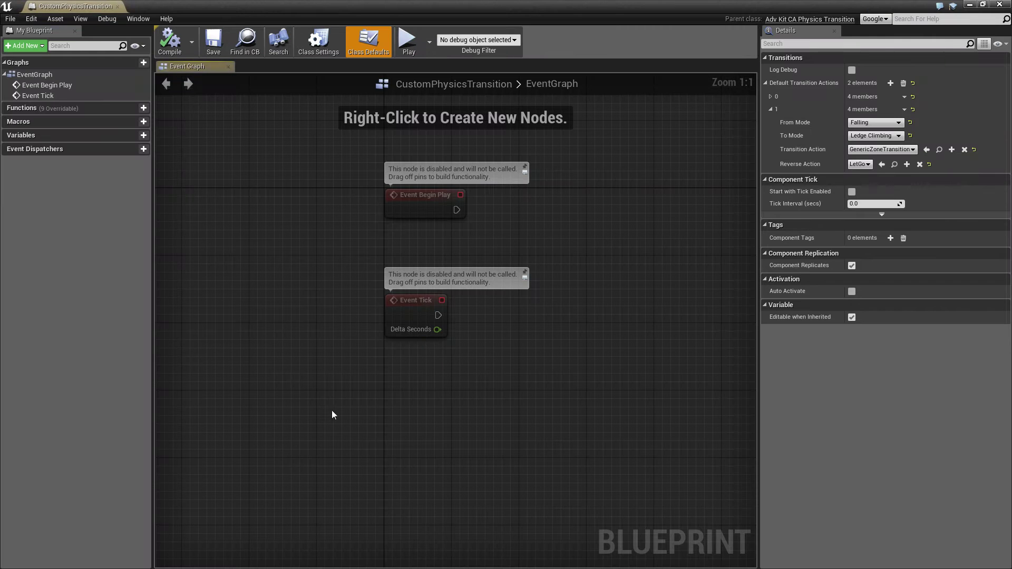
{"action": "left_click", "coordinate": [890, 83]}
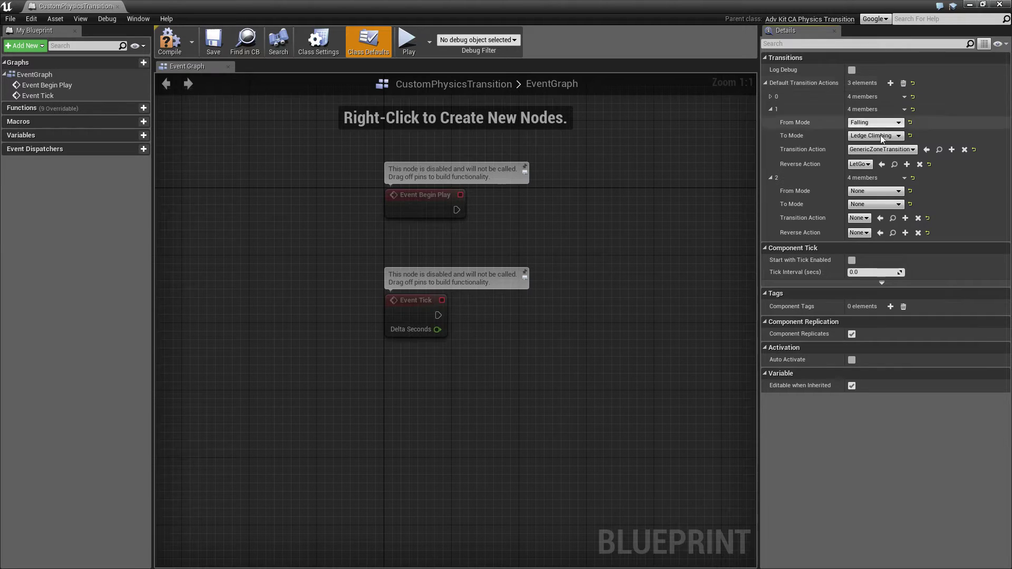
{"action": "left_click", "coordinate": [866, 193]}
{"action": "left_click", "coordinate": [870, 251]}
{"action": "left_click", "coordinate": [865, 207]}
{"action": "left_click", "coordinate": [862, 268]}
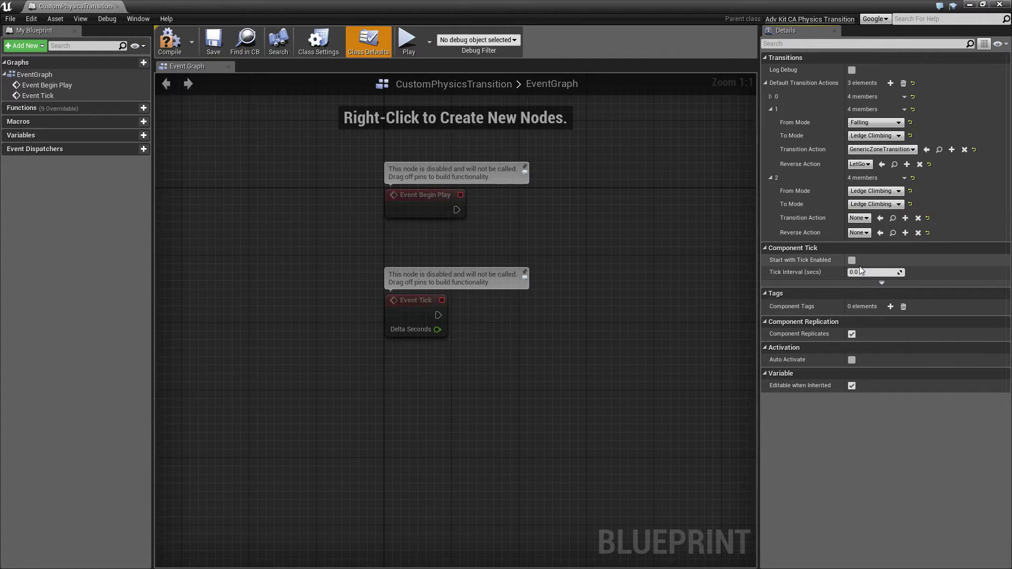
Assign GenericZoneTransition as the transition action of the Ledge Climbing to Ledge Climbing entry and compile the blueprint.
{"action": "left_click_drag", "start_coordinate": [92, 3], "coordinate": [237, 35]}
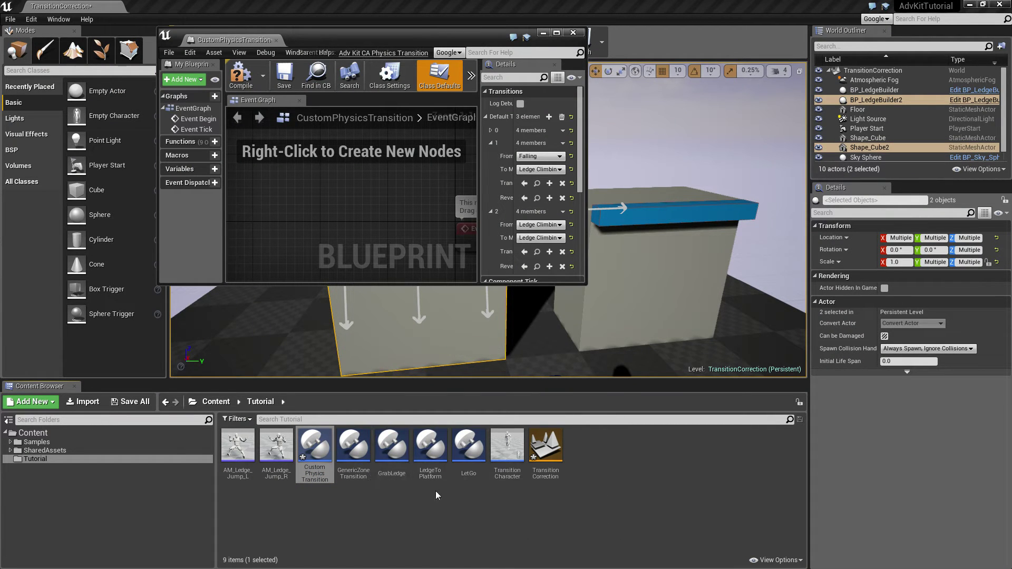
{"action": "left_click", "coordinate": [353, 447]}
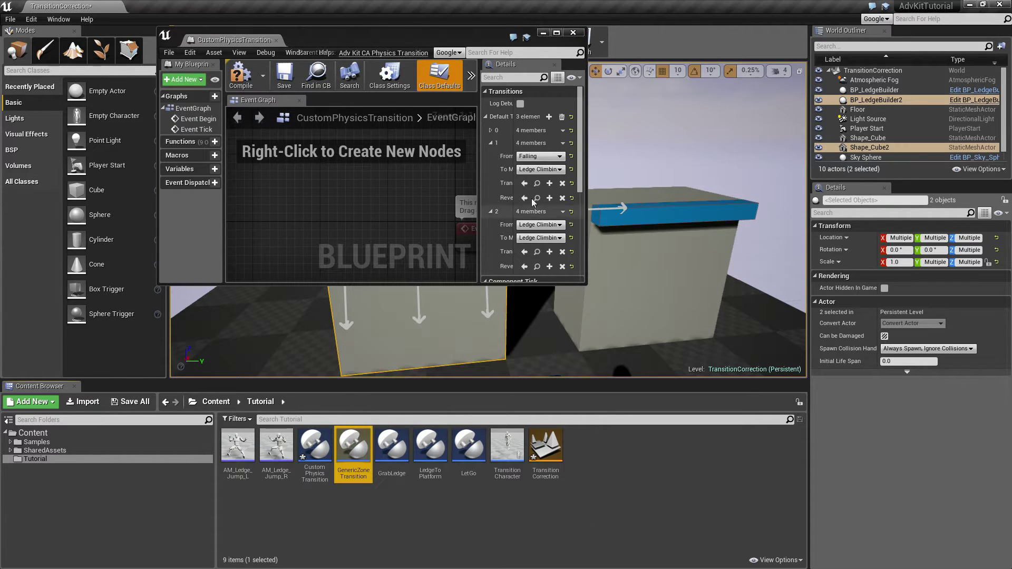
{"action": "scroll", "coordinate": [542, 200], "scroll_direction": "down", "scroll_amount": 2}
{"action": "scroll", "coordinate": [541, 201], "scroll_direction": "down", "scroll_amount": 1}
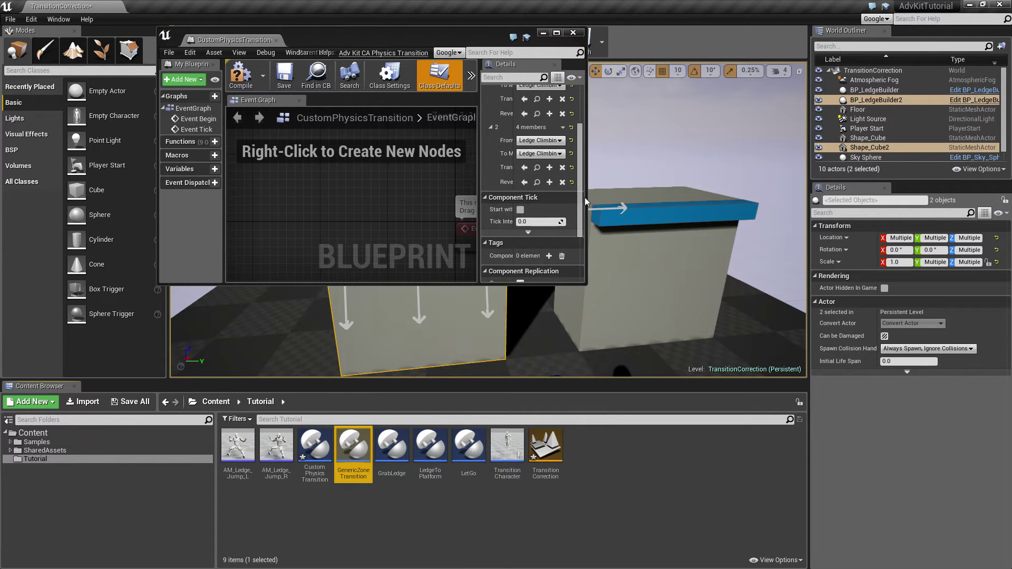
{"action": "left_click_drag", "start_coordinate": [585, 197], "coordinate": [685, 197]}
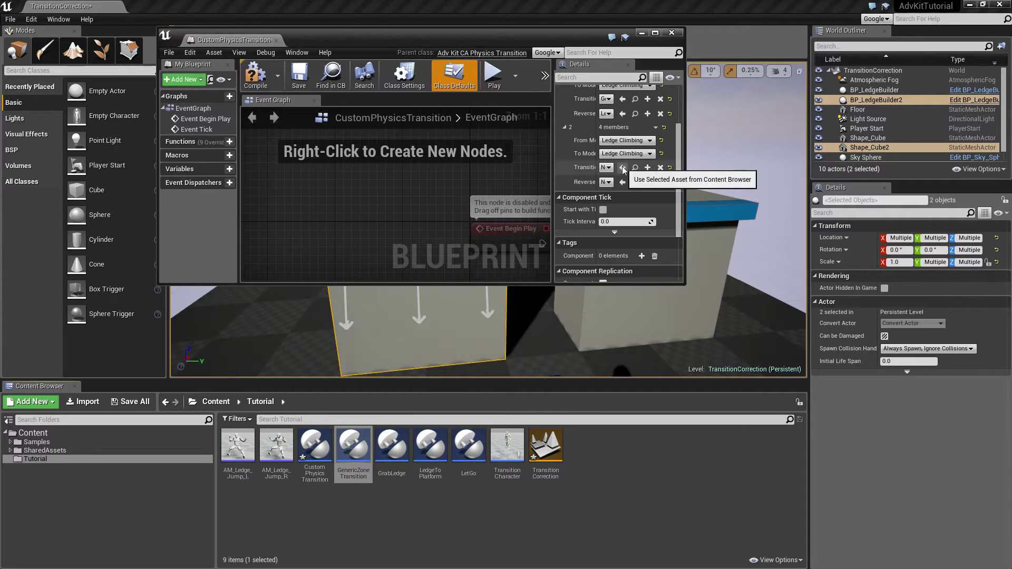
{"action": "left_click", "coordinate": [623, 168]}
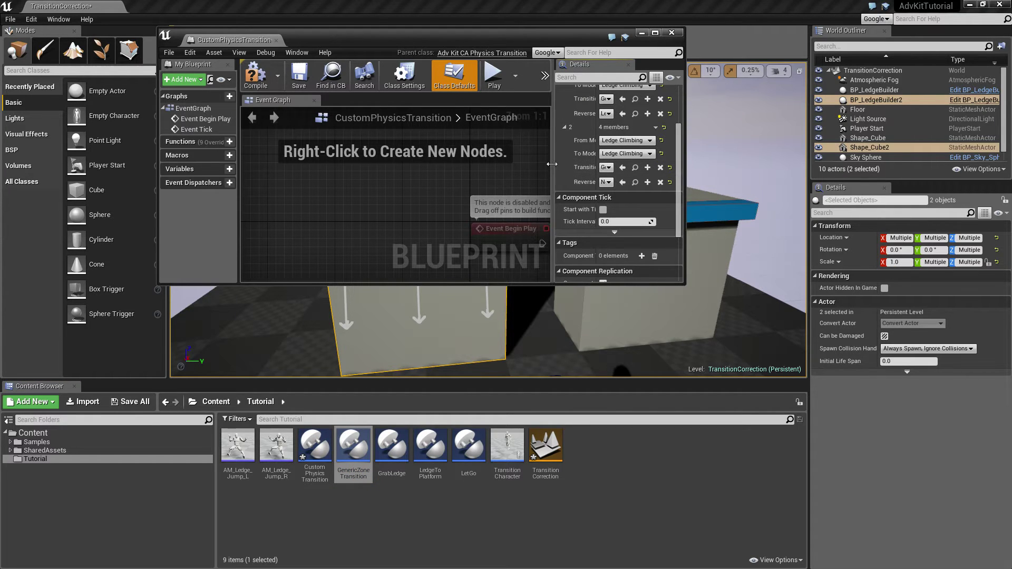
{"action": "left_click_drag", "start_coordinate": [551, 164], "coordinate": [470, 164]}
{"action": "scroll", "coordinate": [514, 221], "scroll_direction": "up", "scroll_amount": 1}
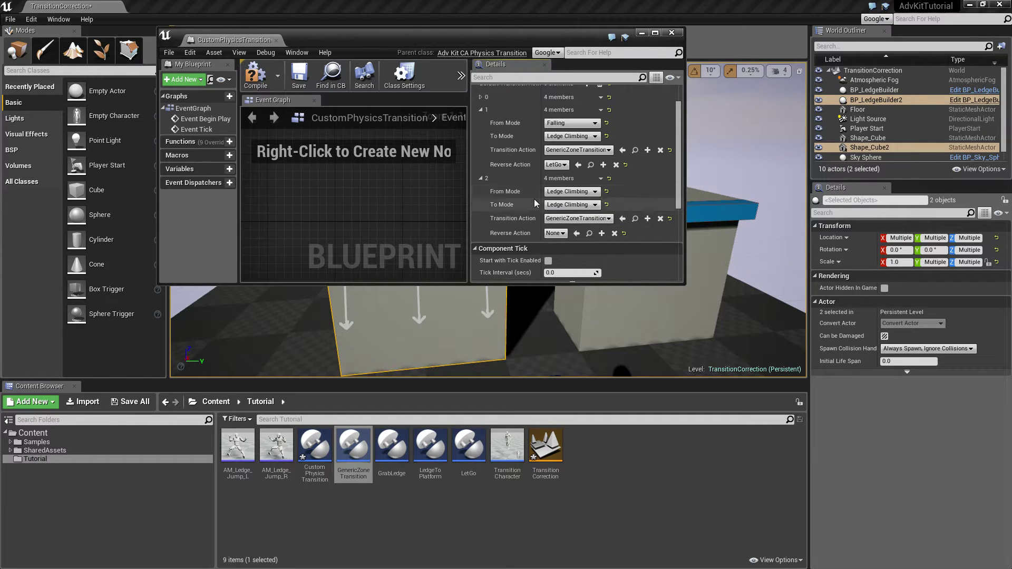
{"action": "left_click", "coordinate": [253, 79]}
Play-test the level by making the character jump back and forth between the two ledges.
{"action": "left_click", "coordinate": [538, 44]}
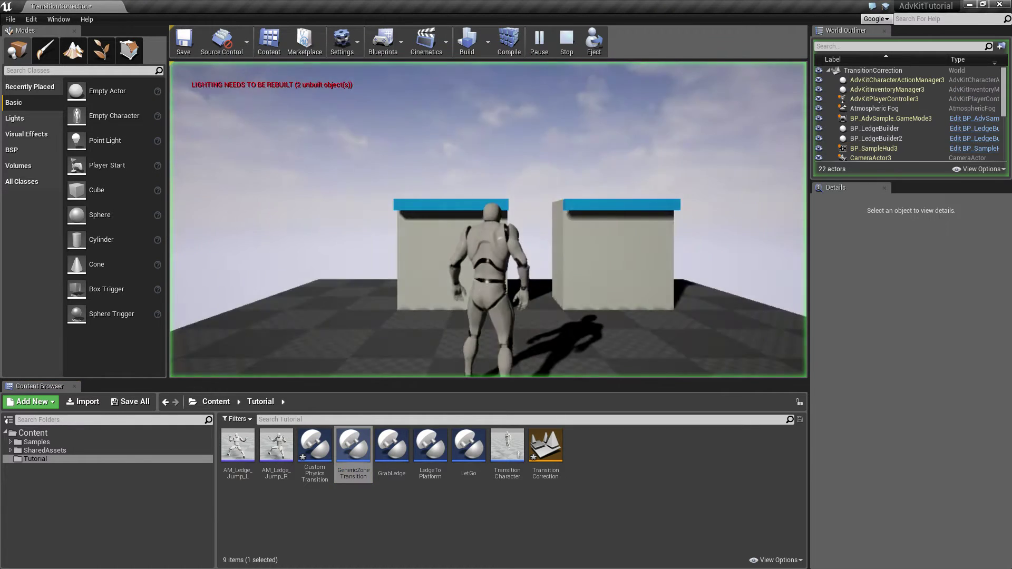
{"action": "key", "text": "w"}
{"action": "key", "text": "space"}
{"action": "key", "text": "d"}
{"action": "key", "text": "space"}
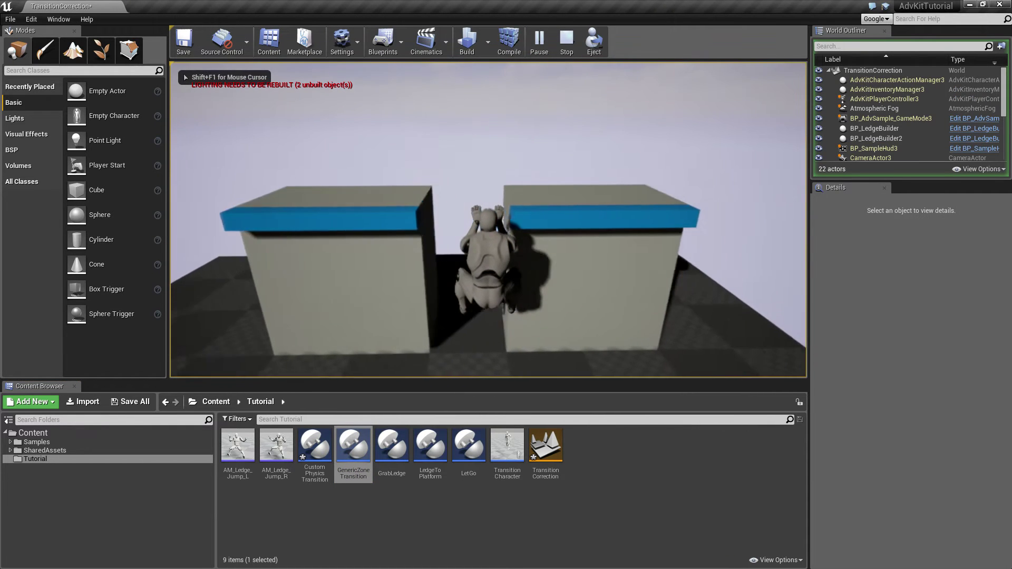
{"action": "key", "text": "a"}
{"action": "key", "text": "space"}
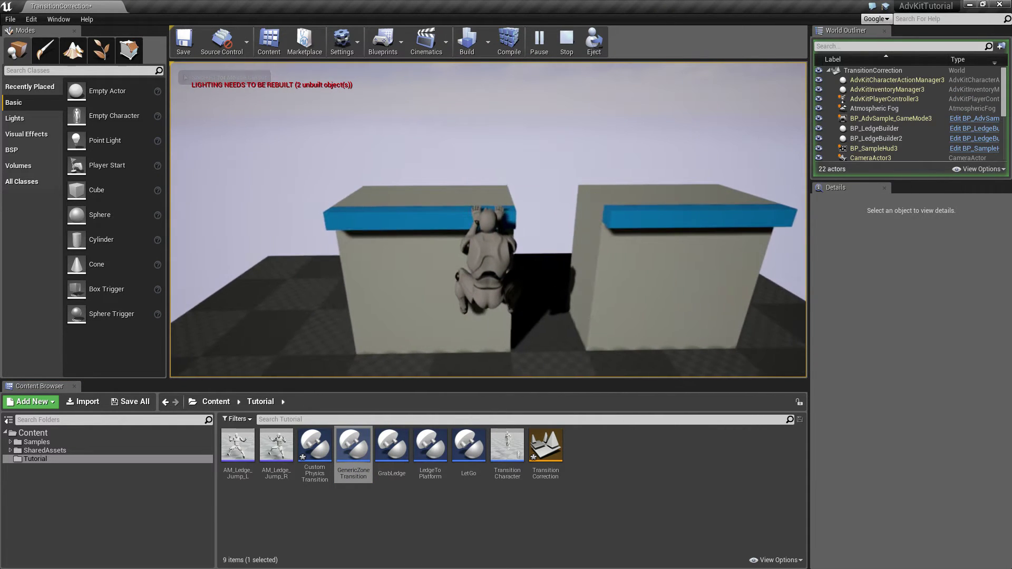
{"action": "key", "text": "d"}
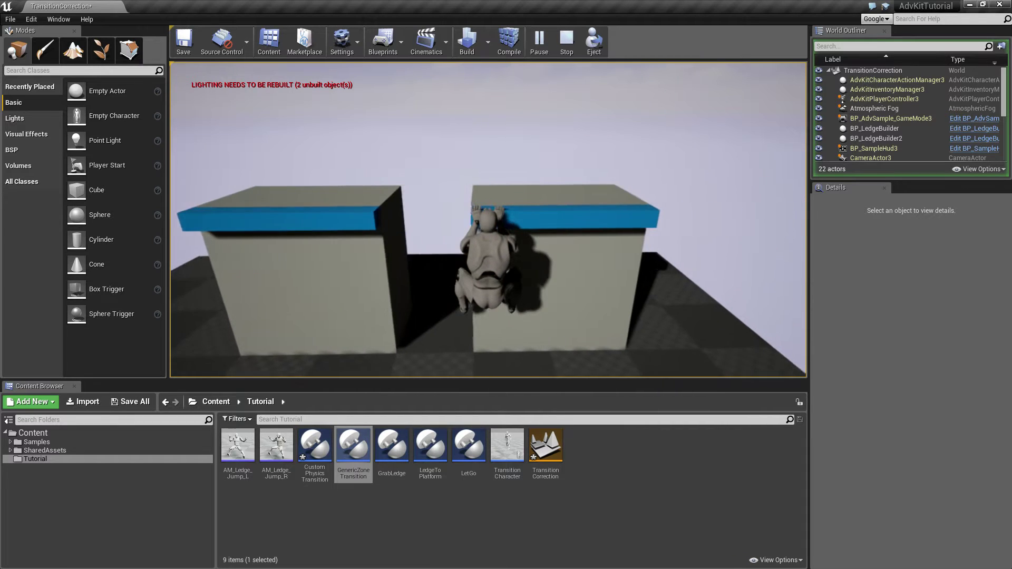
{"action": "key", "text": "Escape"}
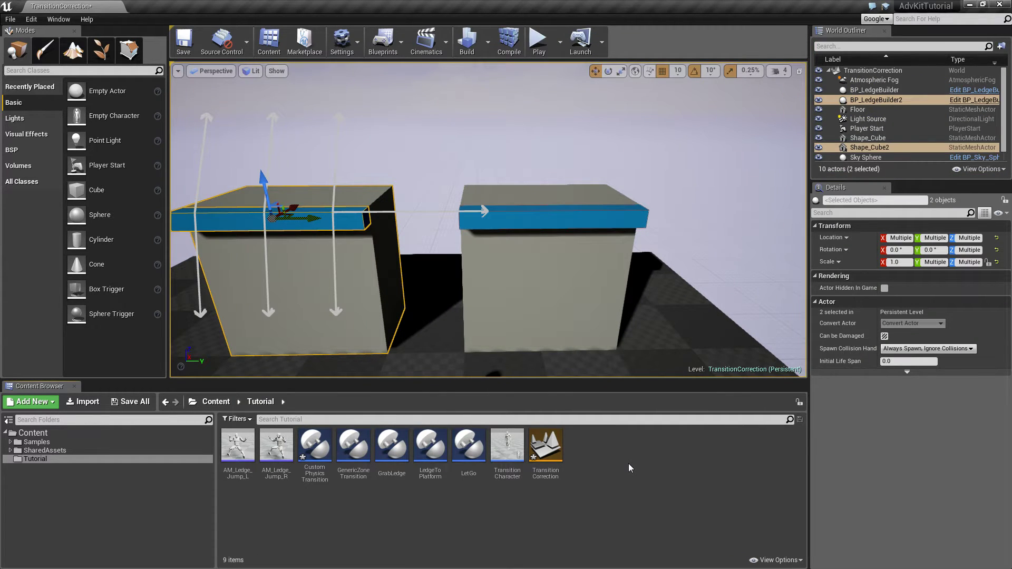
Create a Blueprint class named LedgeJumps in the Tutorial folder with AdvKitCA_ZoneTransition_Directional as its parent class.
{"action": "double_click", "coordinate": [244, 455]}
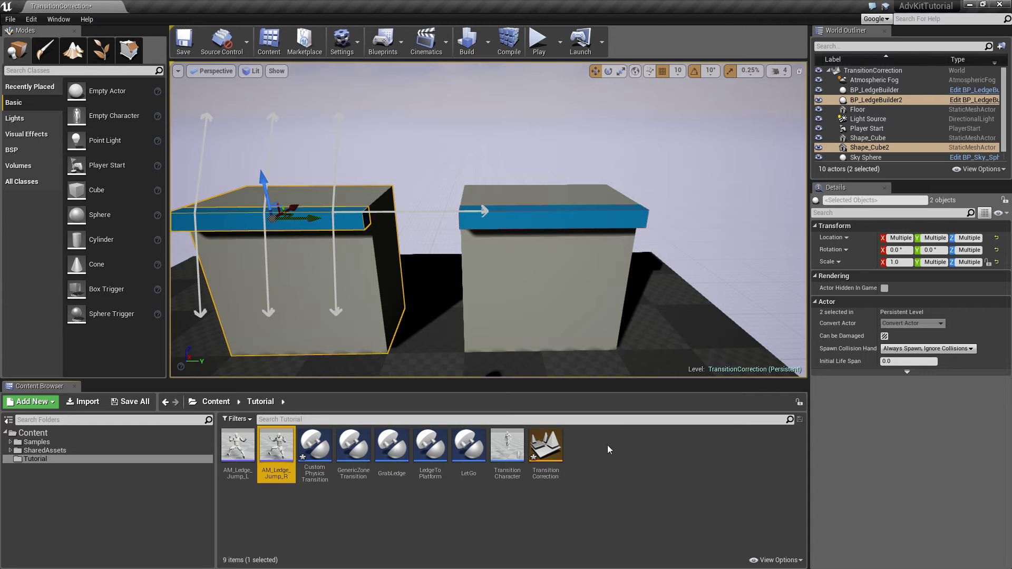
{"action": "left_click", "coordinate": [608, 447]}
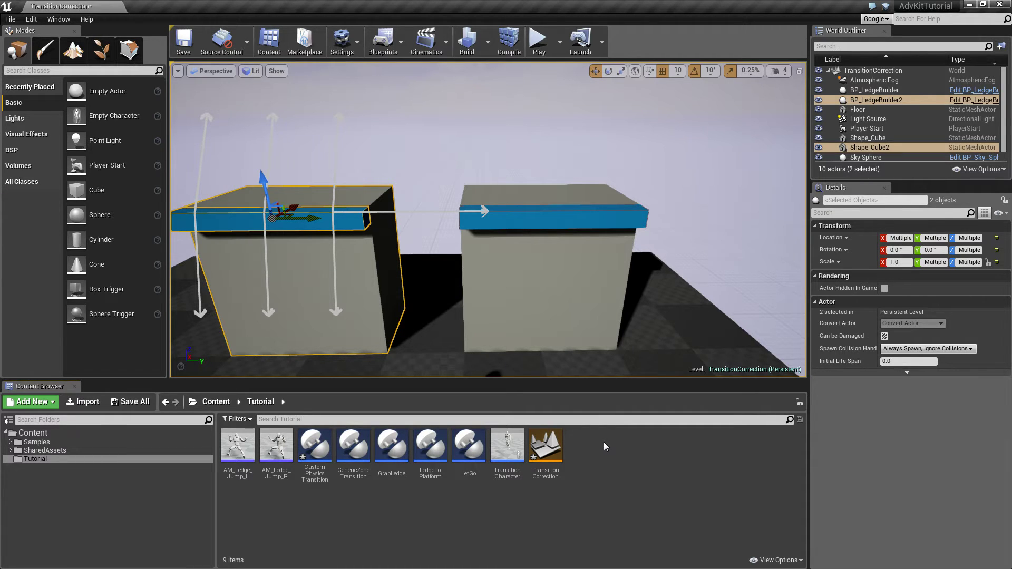
{"action": "right_click", "coordinate": [592, 444]}
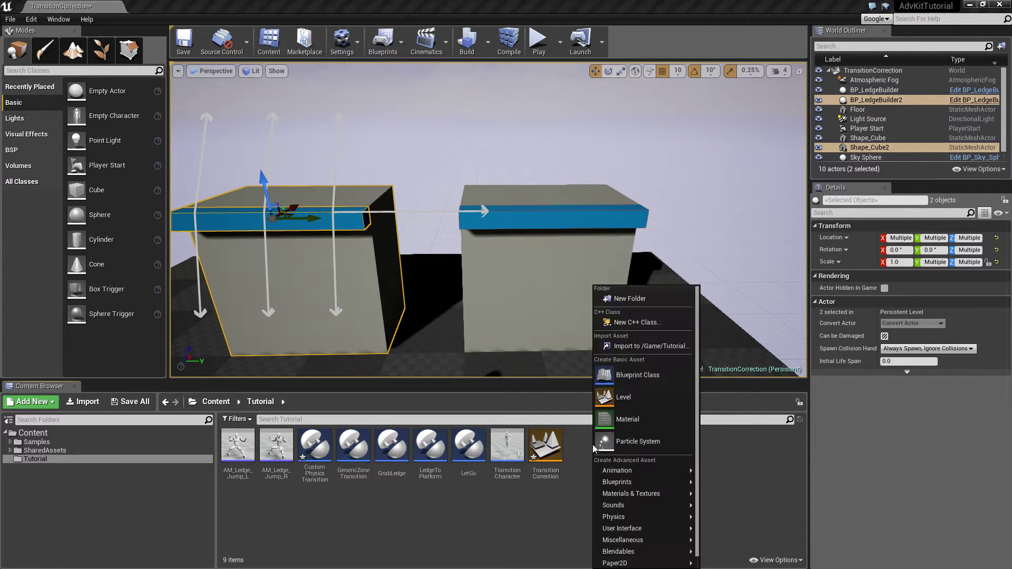
{"action": "left_click", "coordinate": [604, 384]}
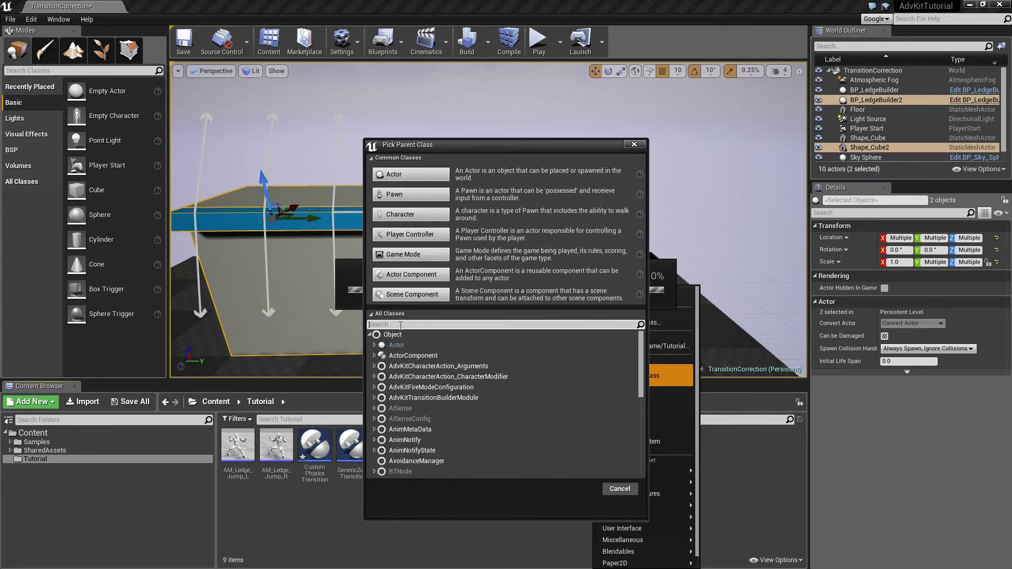
{"action": "type", "text": "direc"}
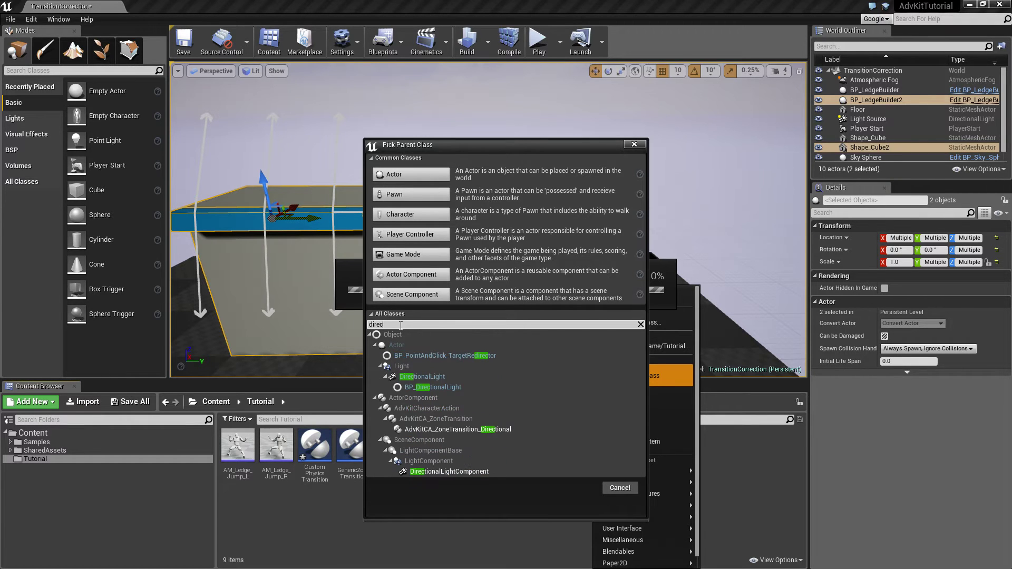
{"action": "left_click", "coordinate": [464, 428]}
{"action": "left_click", "coordinate": [580, 490]}
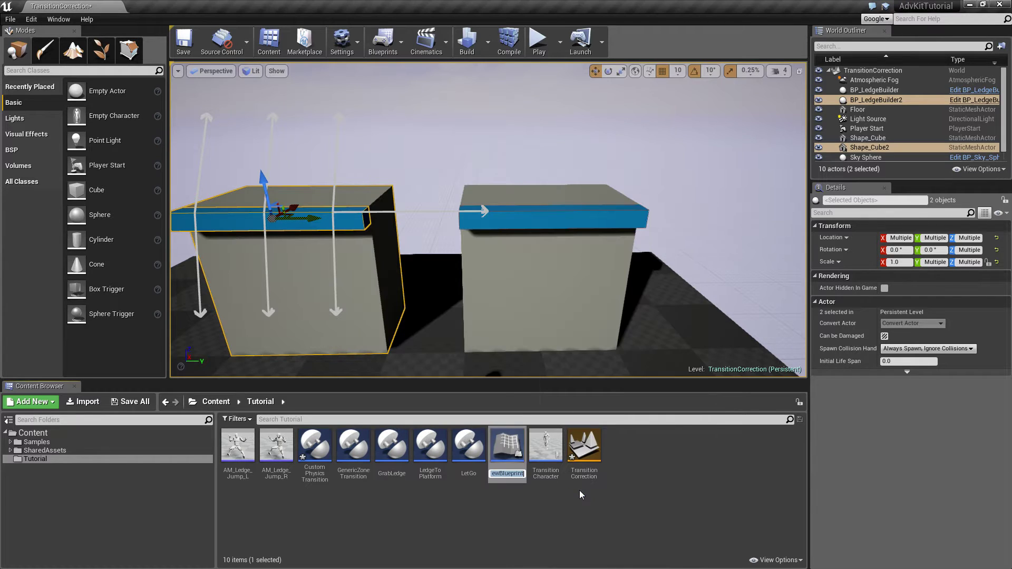
{"action": "type", "text": "LedgeJumps"}
{"action": "key", "text": "Return"}
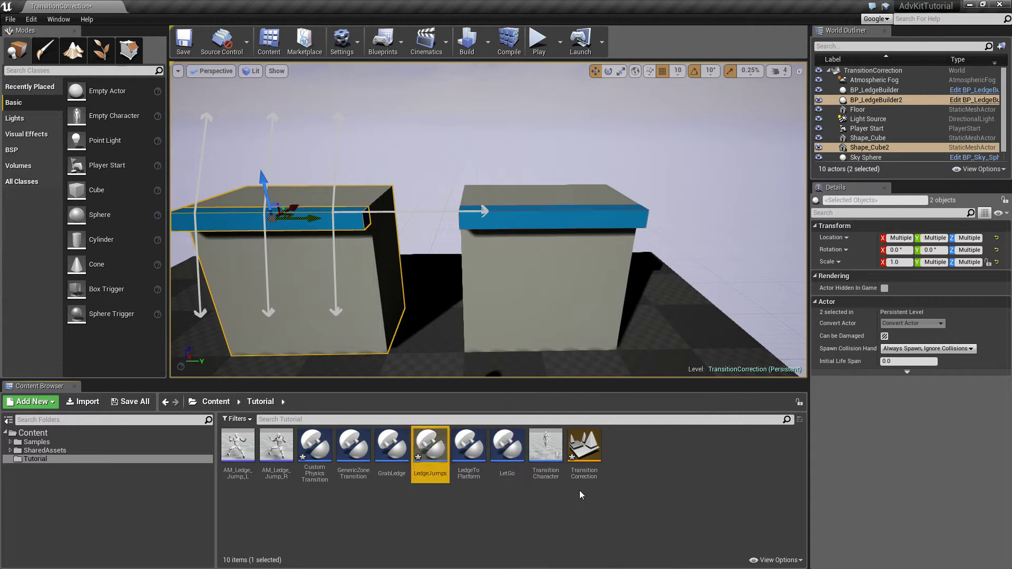
Add two montage entries to the LedgeJumps blueprint, with Direction Y set to -1.0 for the first and 1.0 for the second.
{"action": "double_click", "coordinate": [430, 446]}
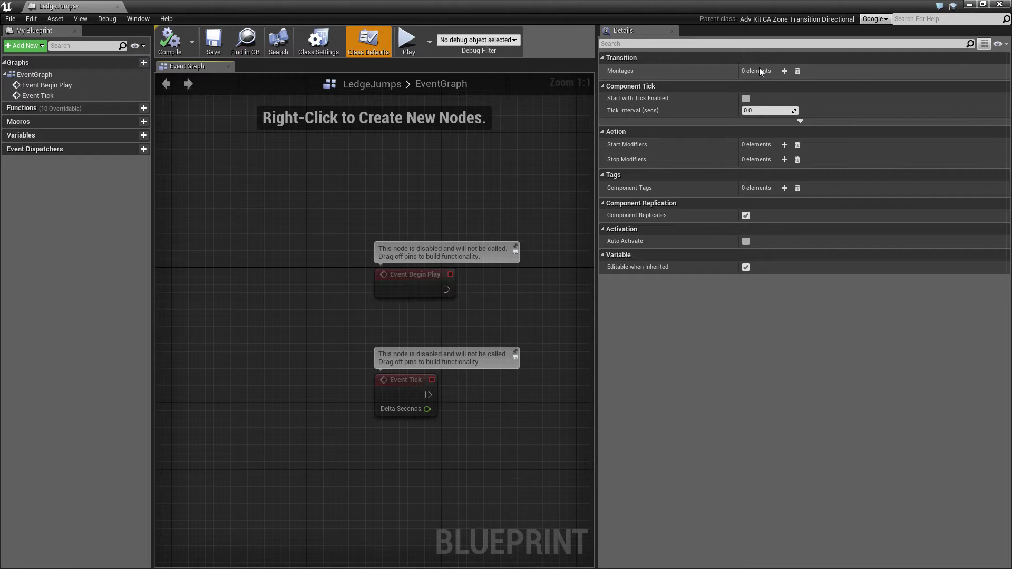
{"action": "left_click", "coordinate": [784, 70]}
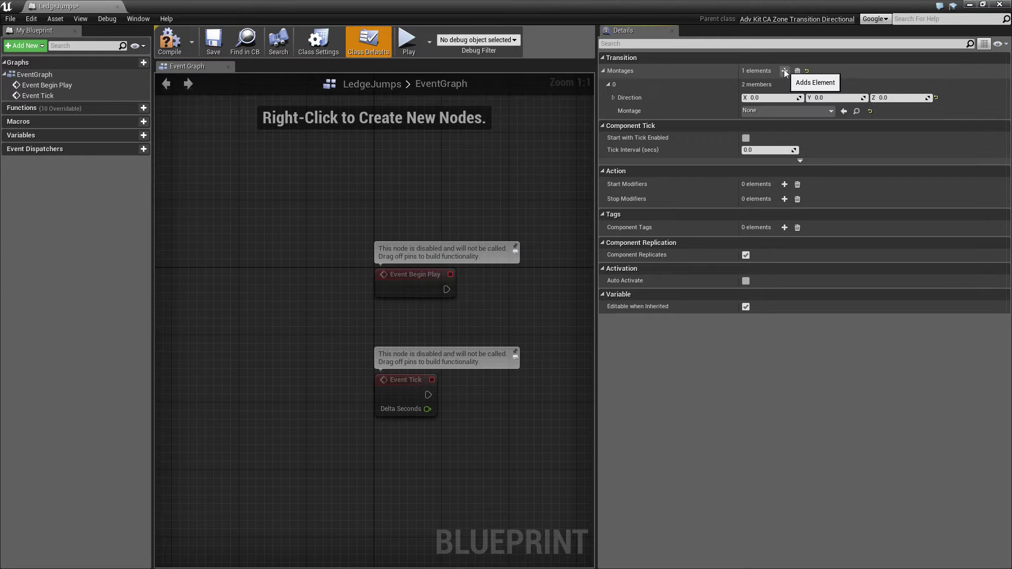
{"action": "left_click", "coordinate": [784, 71]}
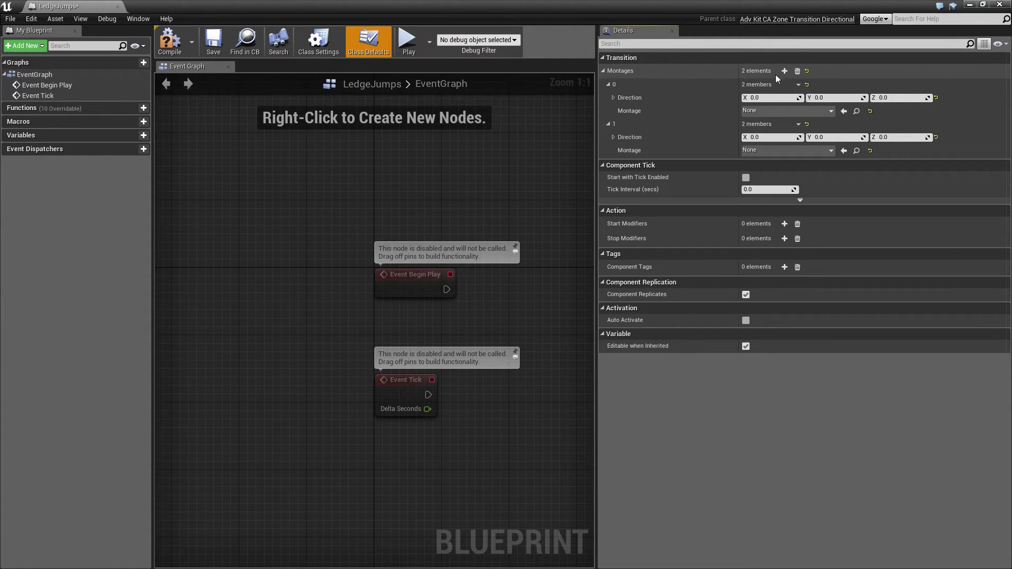
{"action": "left_click", "coordinate": [836, 97]}
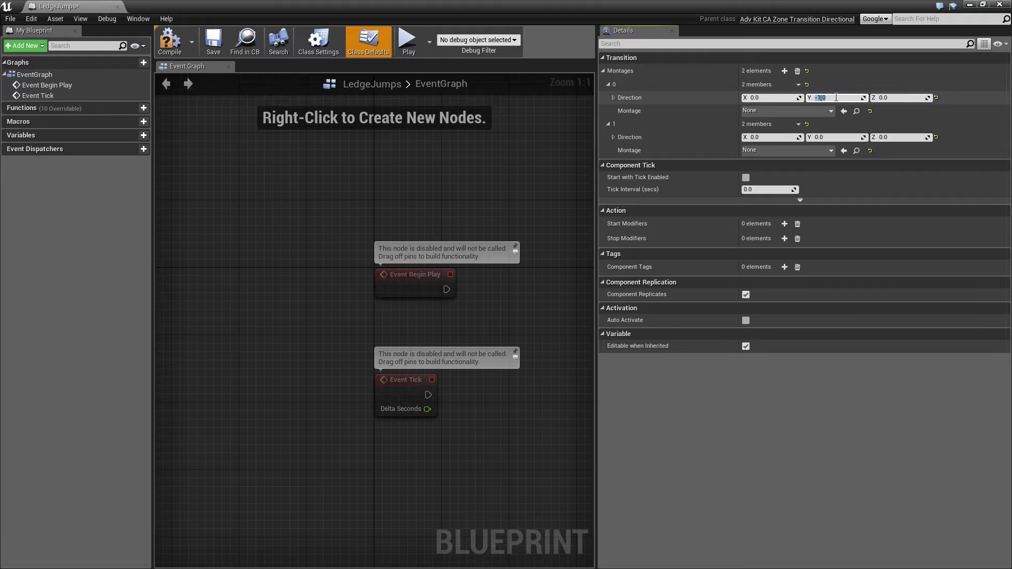
{"action": "left_click", "coordinate": [830, 137]}
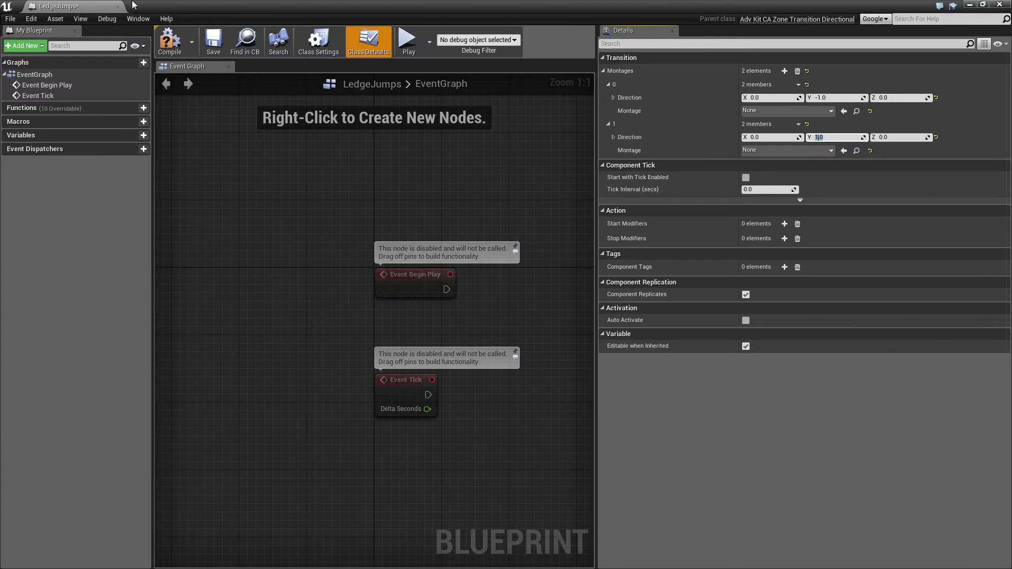
Assign AM_Ledge_Jump_L to the first montage entry and AM_Ledge_Jump_R to the second, and compile and save LedgeJumps.
{"action": "left_click_drag", "start_coordinate": [195, 4], "coordinate": [418, 54]}
{"action": "left_click", "coordinate": [236, 454]}
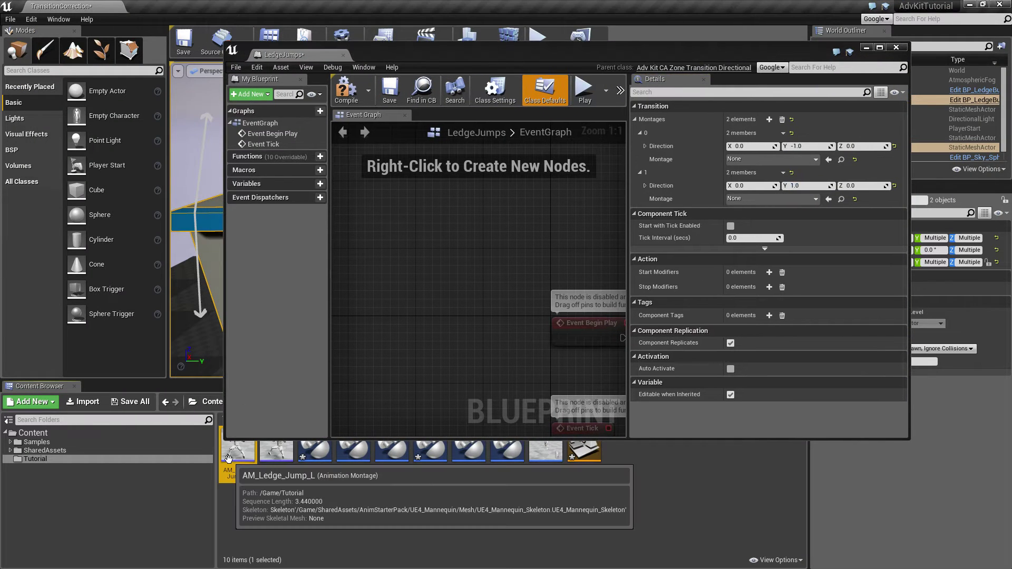
{"action": "left_click", "coordinate": [829, 159]}
{"action": "left_click", "coordinate": [273, 471]}
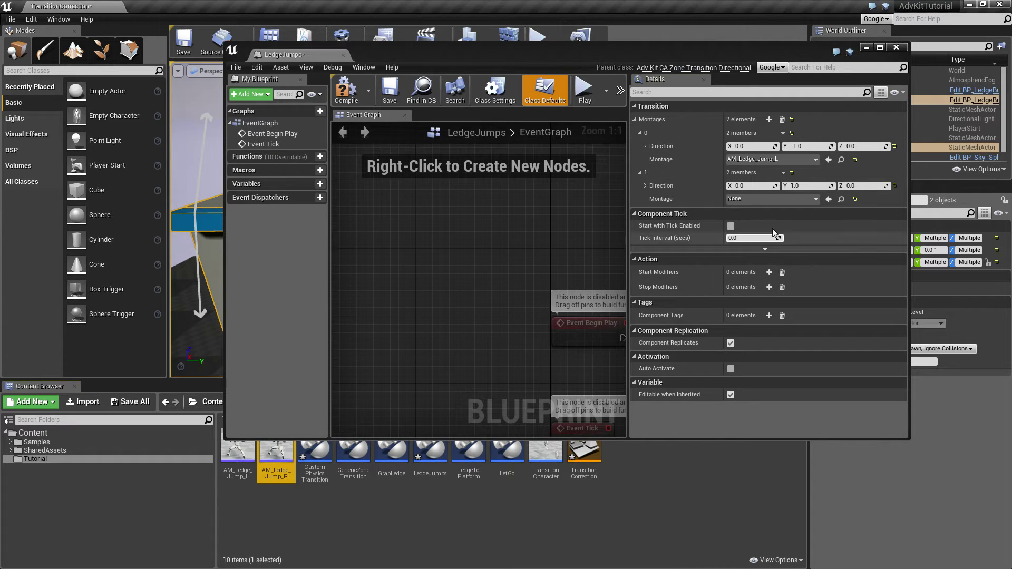
{"action": "left_click", "coordinate": [828, 199]}
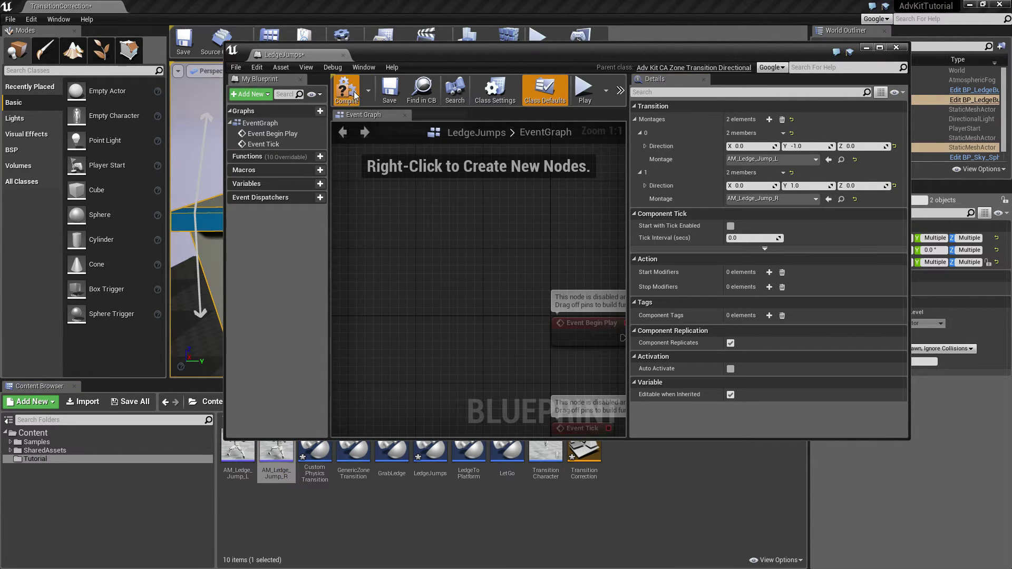
{"action": "left_click", "coordinate": [390, 88]}
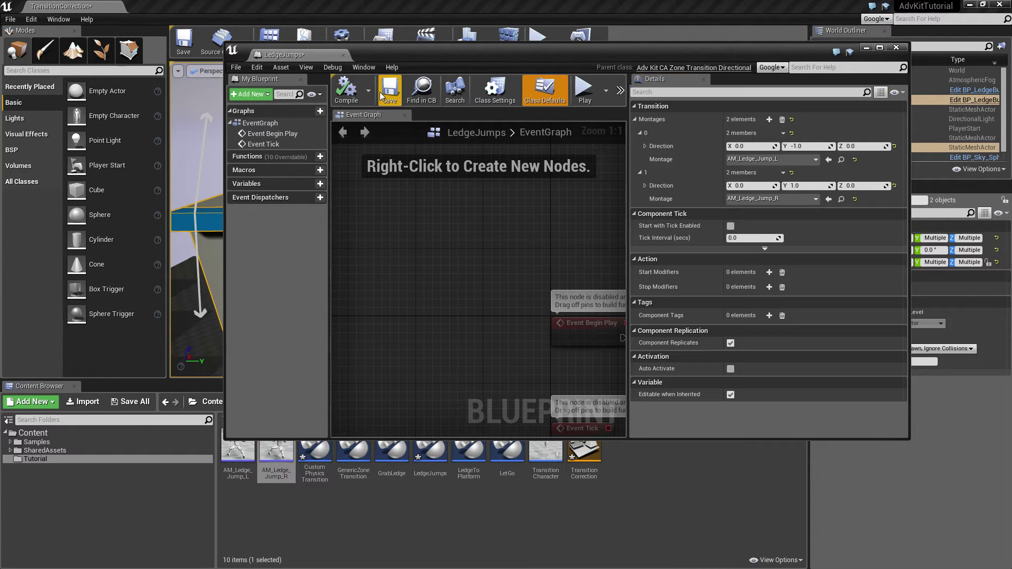
Add a Set Zone notify near the end of the AM_Ledge_Jump_L montage, then save and close it.
{"action": "middle_click", "coordinate": [309, 53]}
{"action": "double_click", "coordinate": [248, 464]}
{"action": "left_click_drag", "start_coordinate": [701, 358], "coordinate": [701, 383]}
{"action": "left_click", "coordinate": [661, 434]}
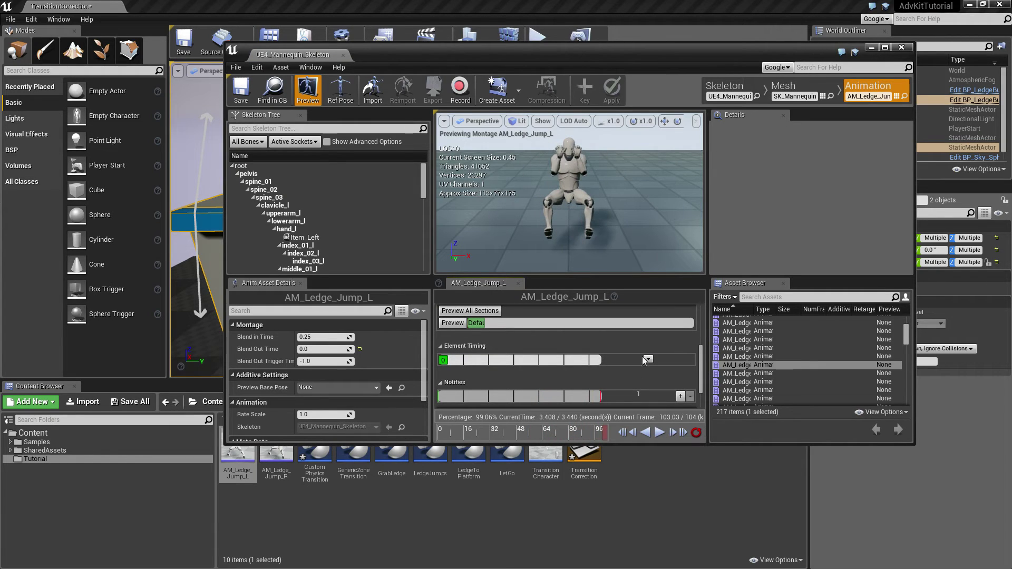
{"action": "right_click", "coordinate": [562, 397]}
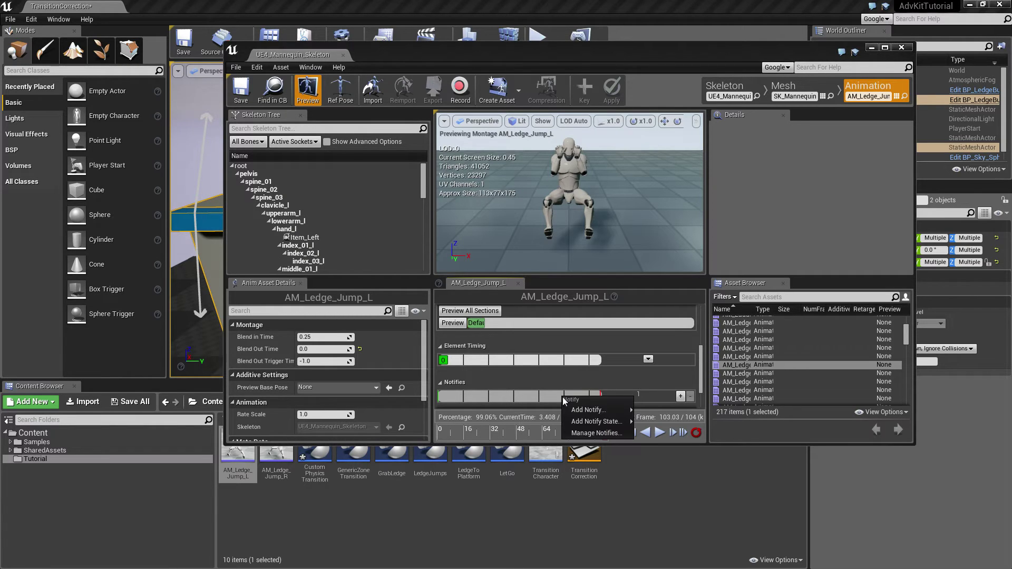
{"action": "mouse_move", "coordinate": [569, 410]}
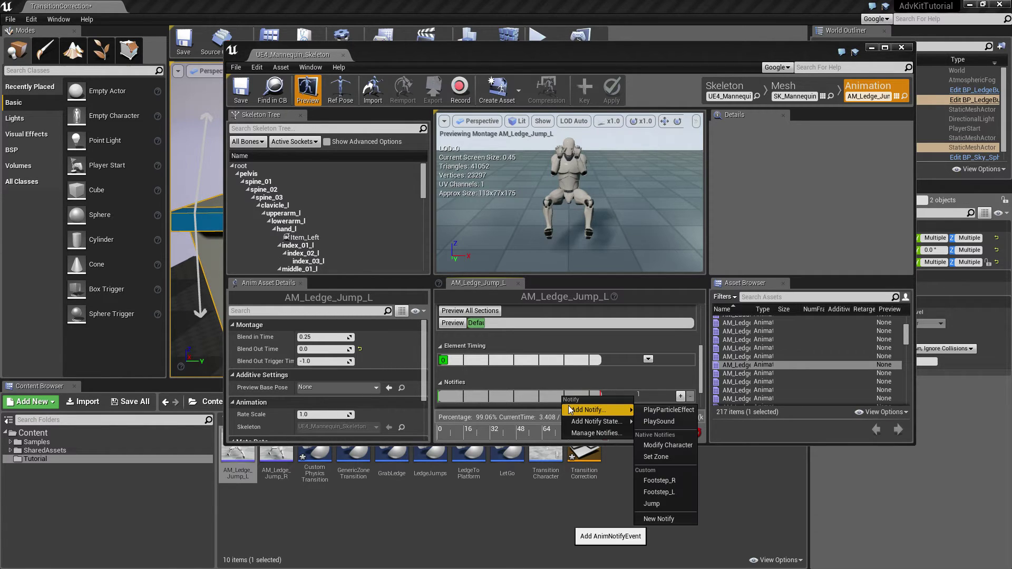
{"action": "left_click", "coordinate": [659, 458]}
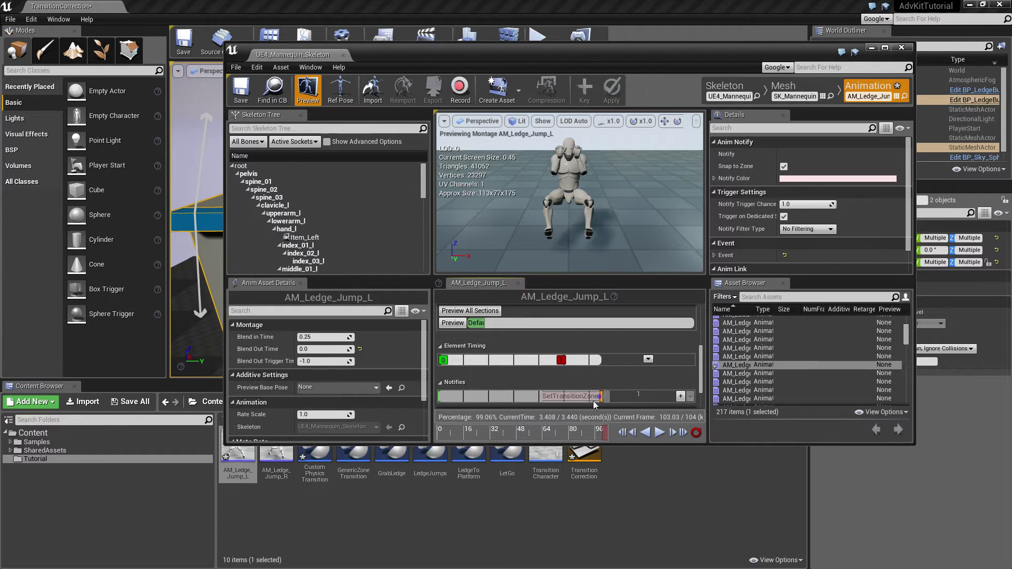
{"action": "left_click", "coordinate": [241, 90]}
{"action": "middle_click", "coordinate": [310, 55]}
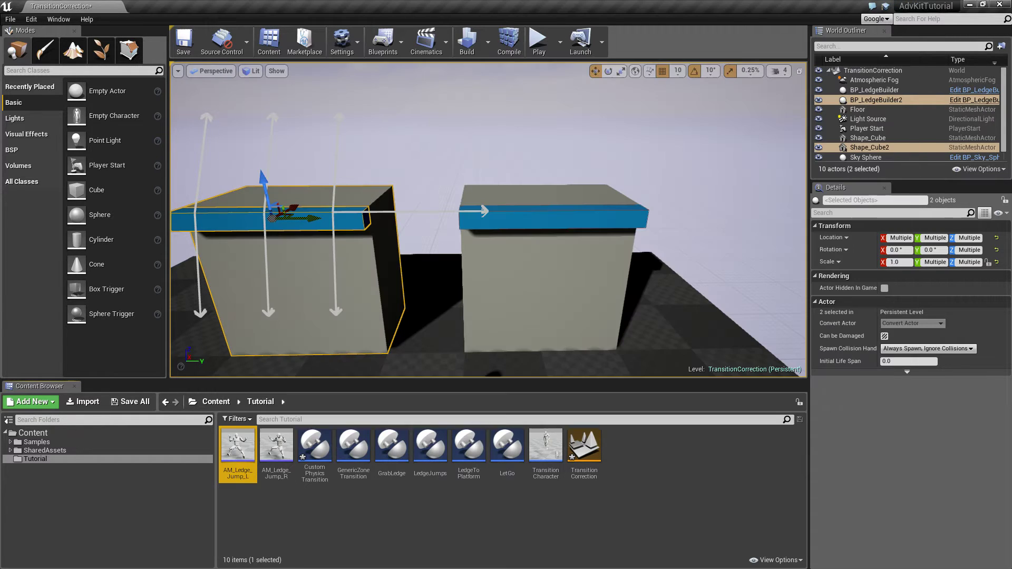
Add a Set Zone notify at the end of the AM_Ledge_Jump_R montage, then save and close it.
{"action": "left_click", "coordinate": [272, 446]}
{"action": "double_click", "coordinate": [272, 445]}
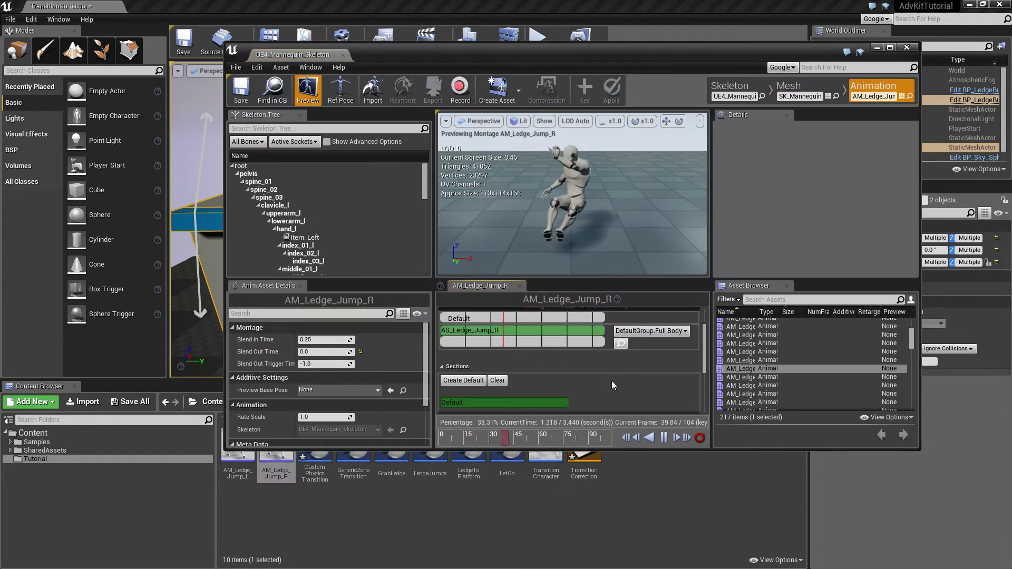
{"action": "scroll", "coordinate": [651, 388], "scroll_direction": "down", "scroll_amount": 3}
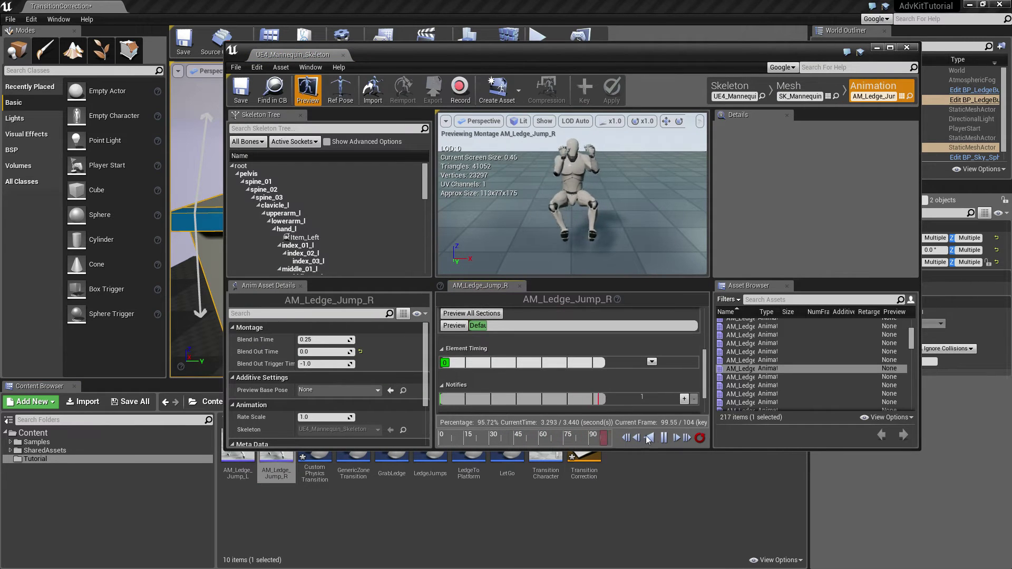
{"action": "left_click", "coordinate": [663, 438]}
{"action": "right_click", "coordinate": [560, 397]}
{"action": "mouse_move", "coordinate": [591, 412]}
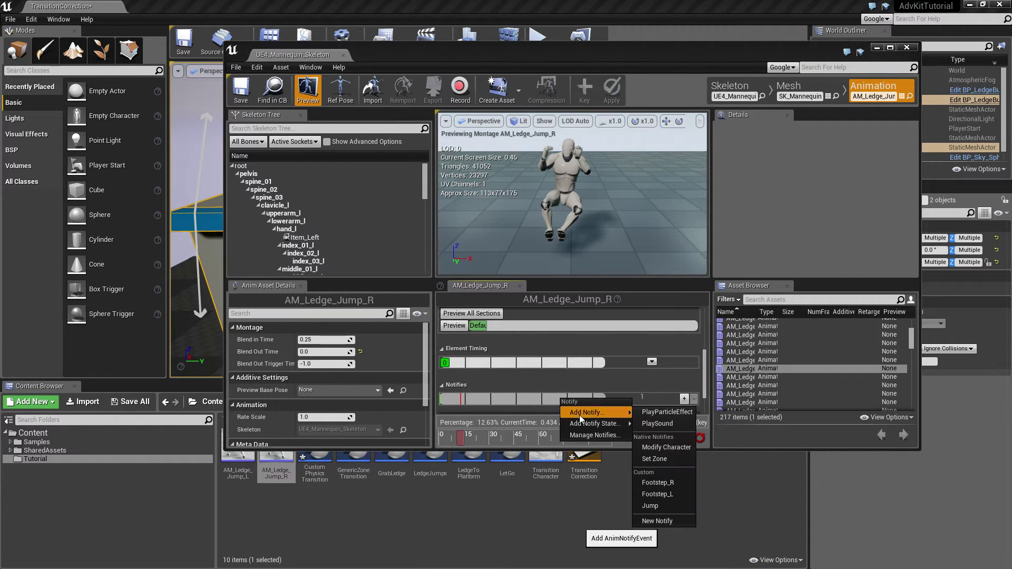
{"action": "left_click", "coordinate": [654, 459]}
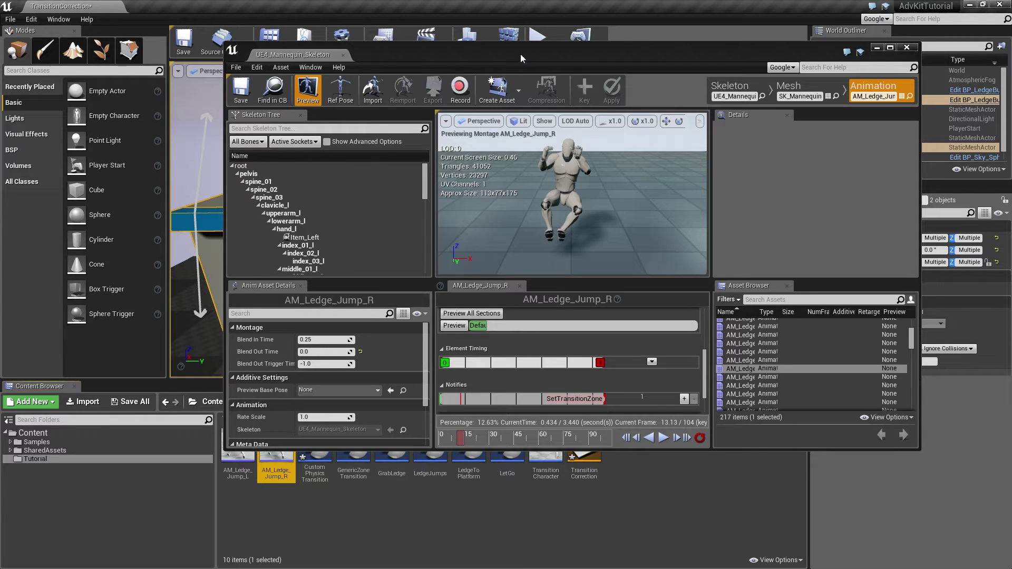
{"action": "left_click", "coordinate": [342, 55]}
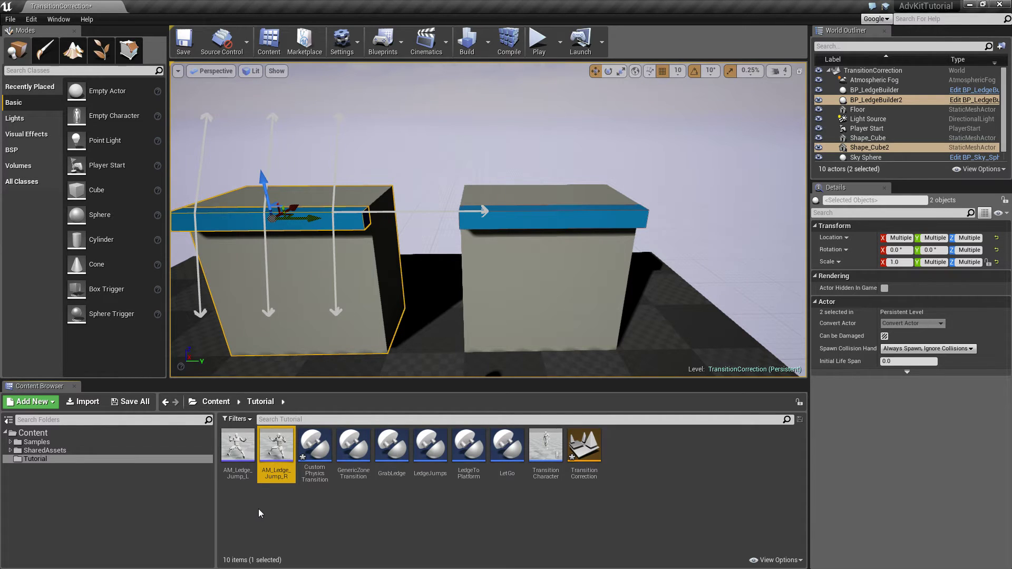
In CustomPhysicsTransition, assign LedgeJumps as the Transition Action of the Ledge Climbing to Ledge Climbing entry and close the blueprint.
{"action": "left_click", "coordinate": [323, 457]}
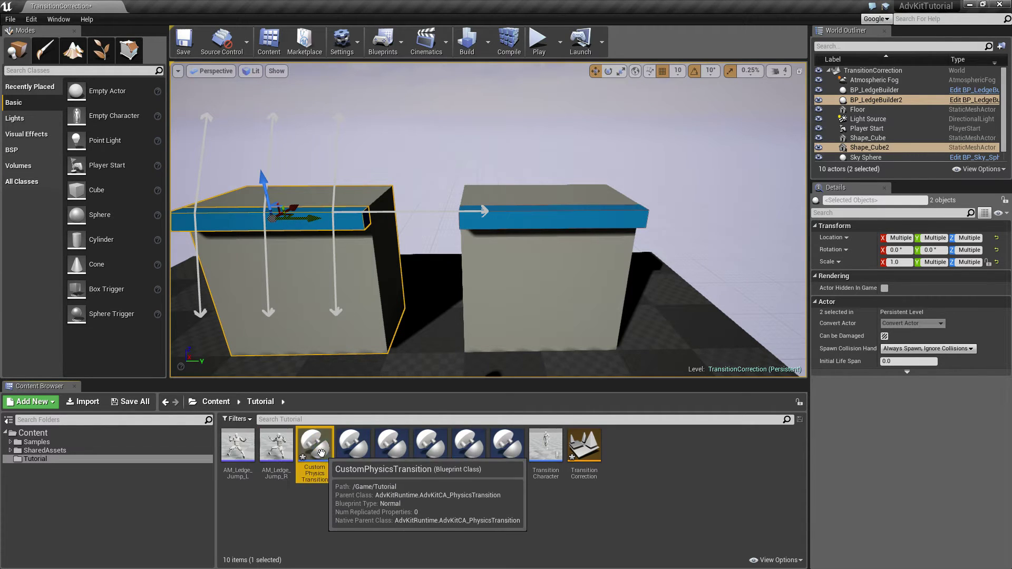
{"action": "right_click", "coordinate": [323, 457]}
{"action": "double_click", "coordinate": [319, 453]}
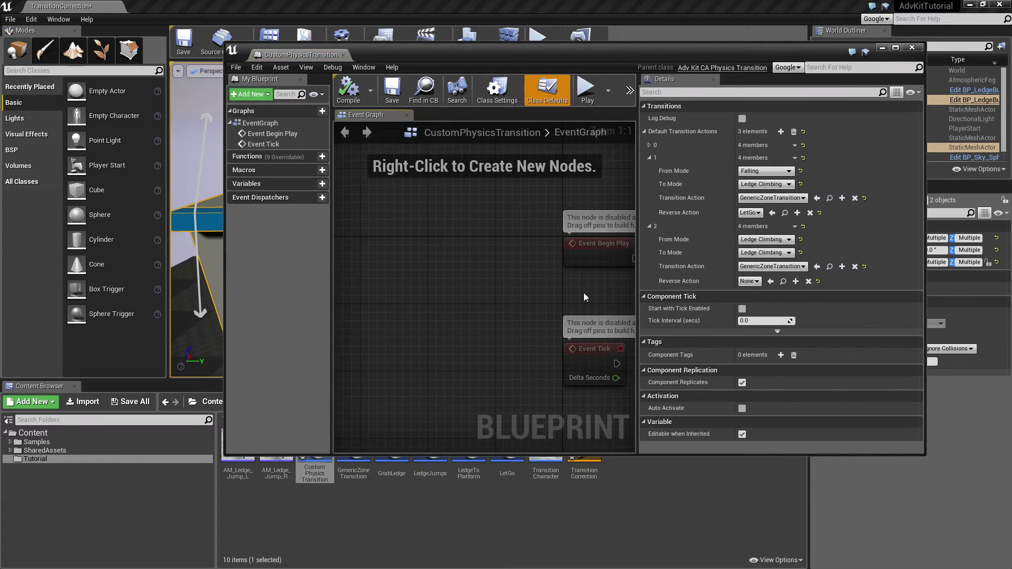
{"action": "left_click_drag", "start_coordinate": [658, 55], "coordinate": [649, 35]}
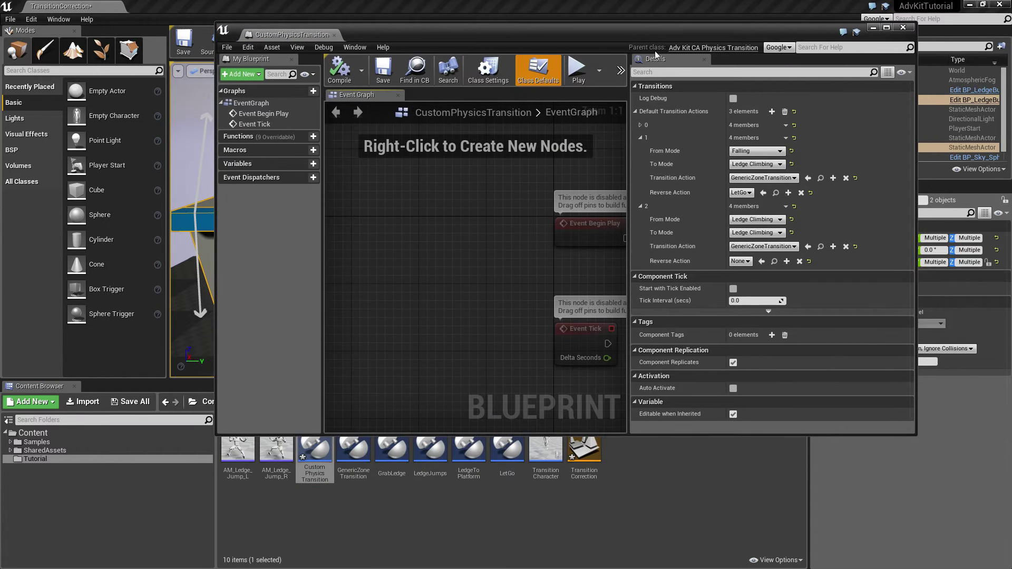
{"action": "left_click", "coordinate": [430, 452]}
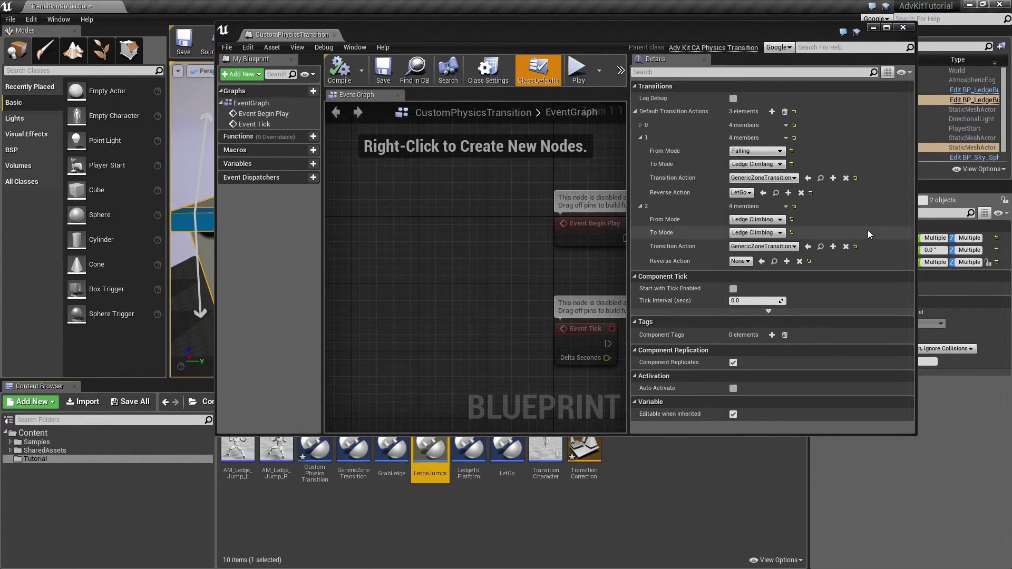
{"action": "left_click", "coordinate": [808, 247]}
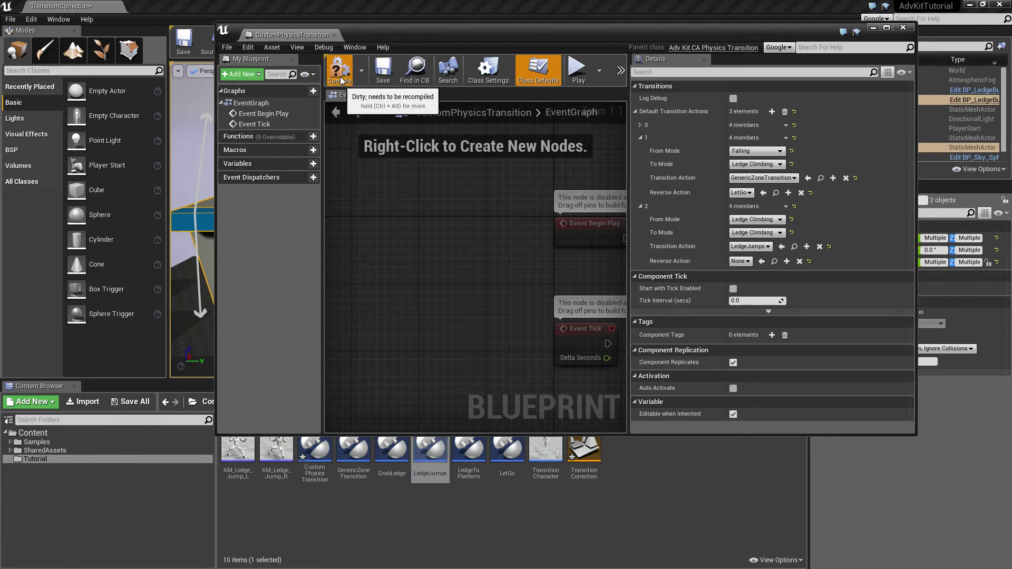
{"action": "middle_click", "coordinate": [317, 37]}
Play-test the level by grabbing a ledge and jumping right and left between the two ledges with the new montages.
{"action": "left_click", "coordinate": [548, 40]}
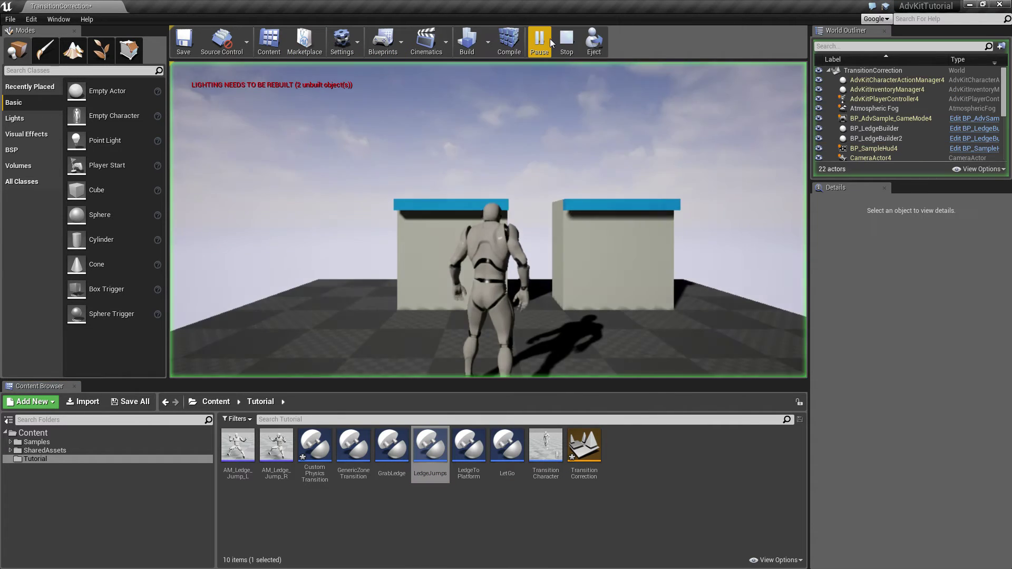
{"action": "key", "text": "w"}
{"action": "key", "text": "space"}
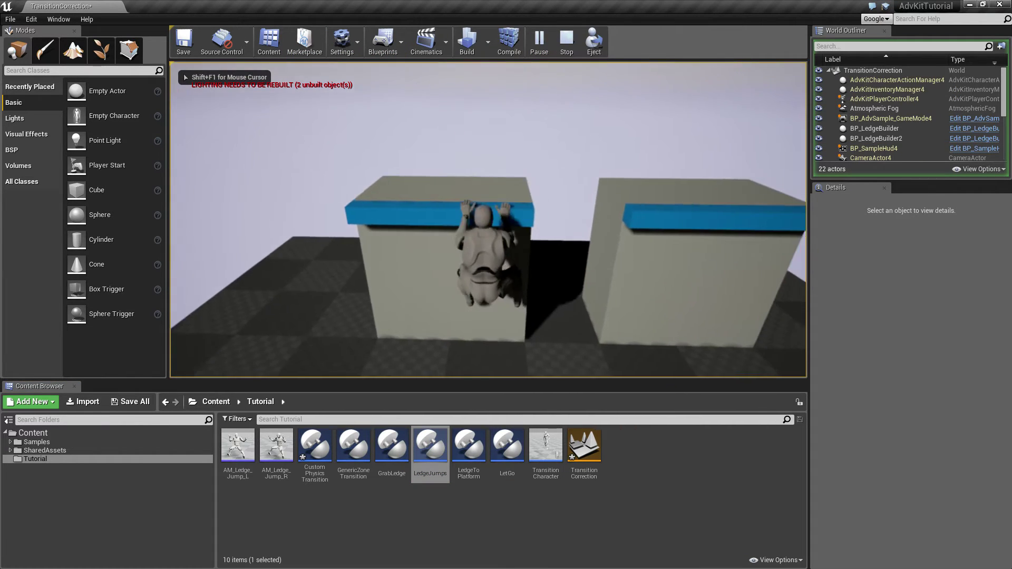
{"action": "key", "text": "d"}
{"action": "key", "text": "space"}
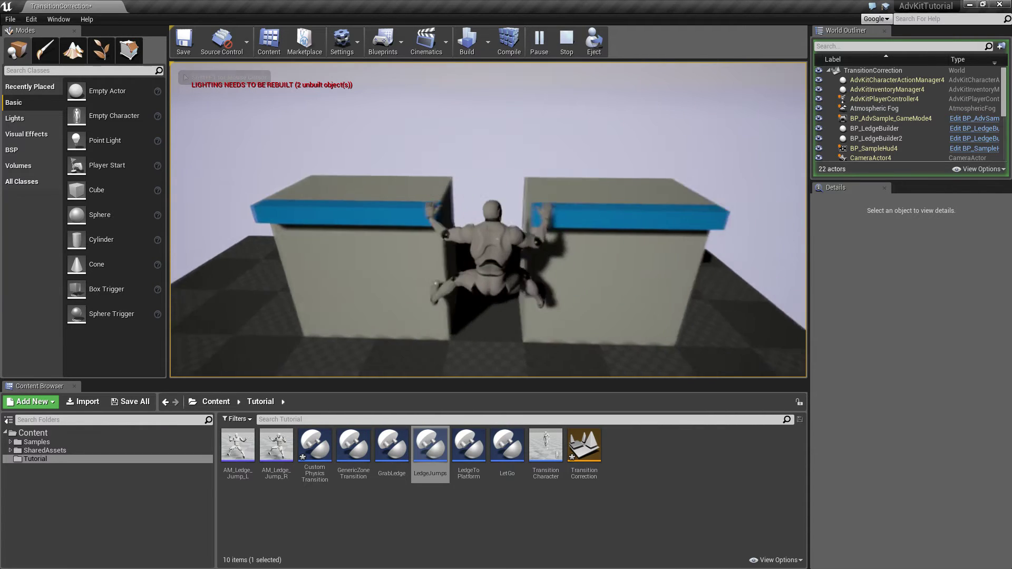
{"action": "key", "text": "a"}
{"action": "key", "text": "a"}
{"action": "key", "text": "space"}
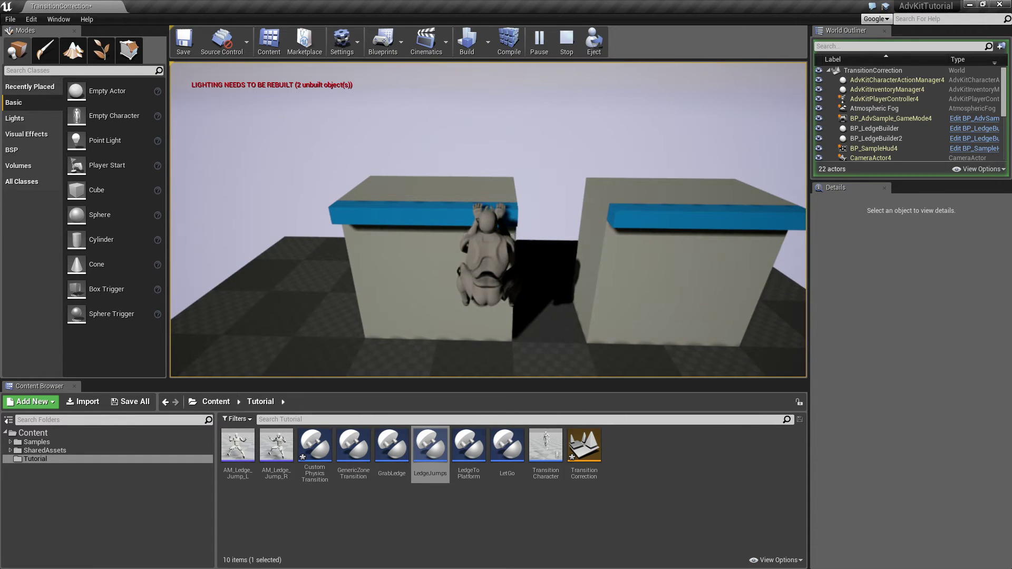
{"action": "key", "text": "Escape"}
Save the level and move BP_LedgeBuilder2 together with Shape_Cube2 farther from the other cube to widen the gap.
{"action": "scroll", "coordinate": [535, 266], "scroll_direction": "down", "scroll_amount": 3}
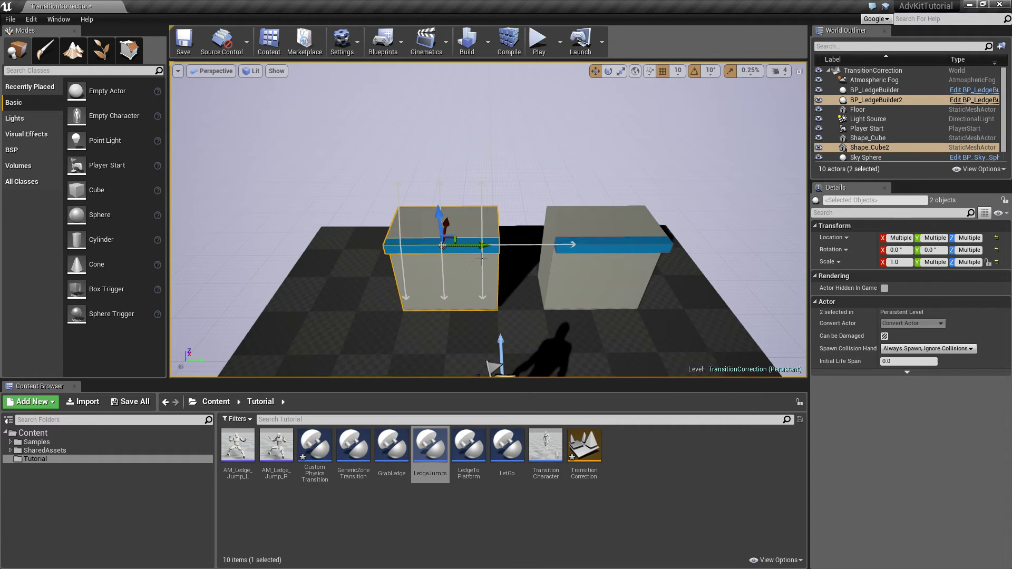
{"action": "left_click", "coordinate": [391, 448]}
{"action": "key", "text": "ctrl+s"}
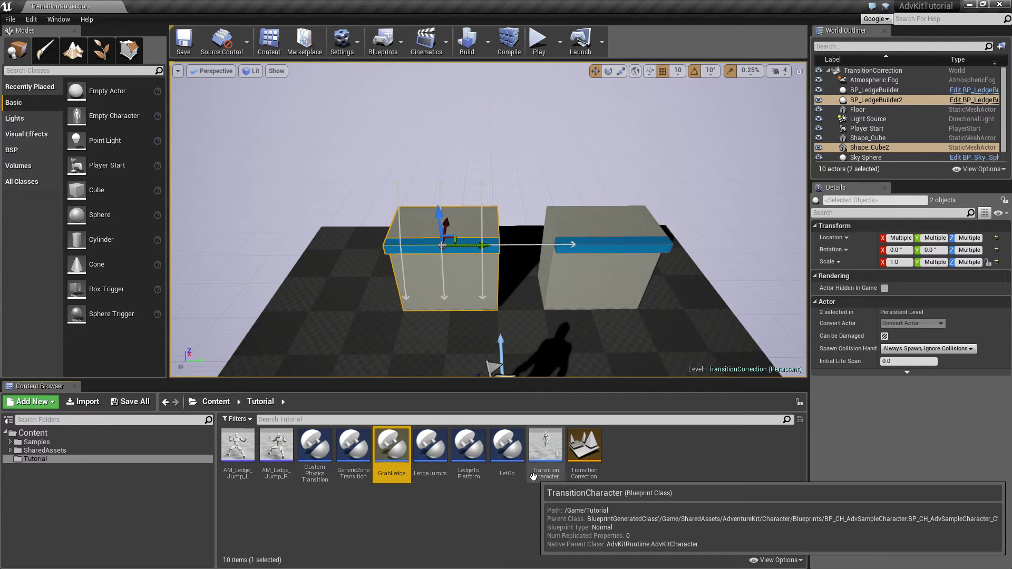
{"action": "left_click_drag", "start_coordinate": [478, 242], "coordinate": [424, 252]}
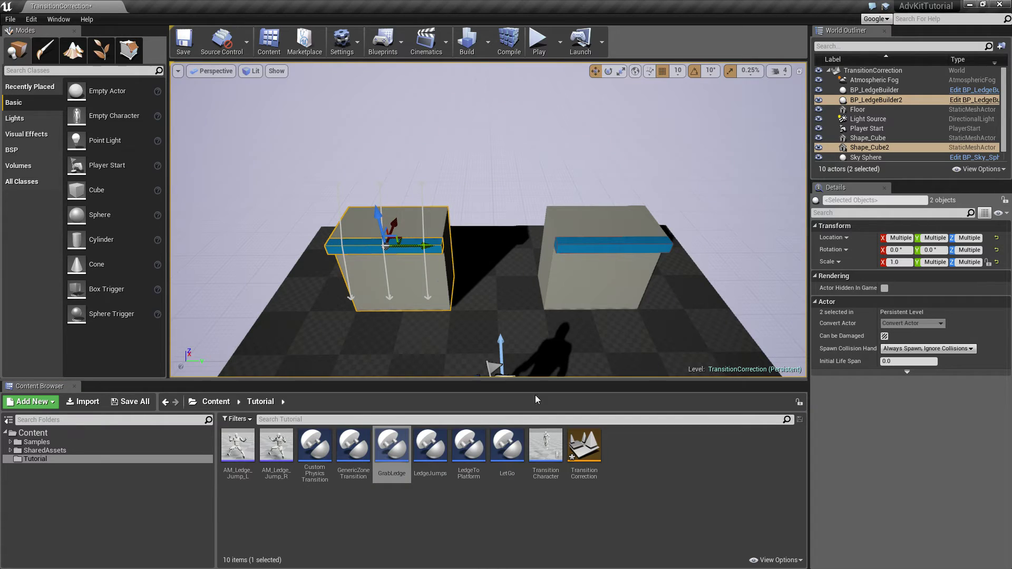
Increase Ledge Jump Distance Horizontal in the TransitionCharacter blueprint, then compile, save and close it.
{"action": "double_click", "coordinate": [545, 445]}
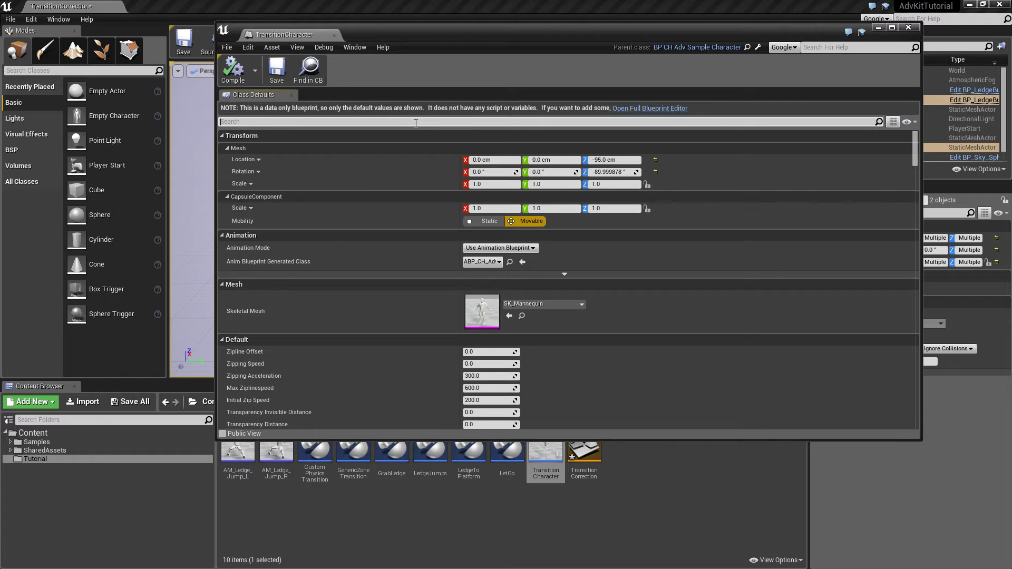
{"action": "type", "text": "ledge ju"}
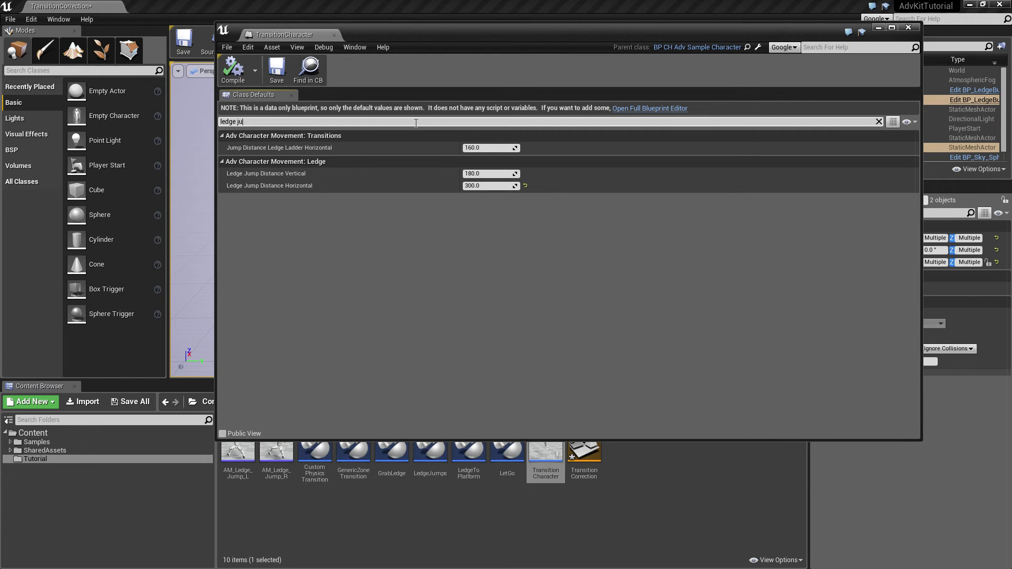
{"action": "left_click", "coordinate": [490, 186]}
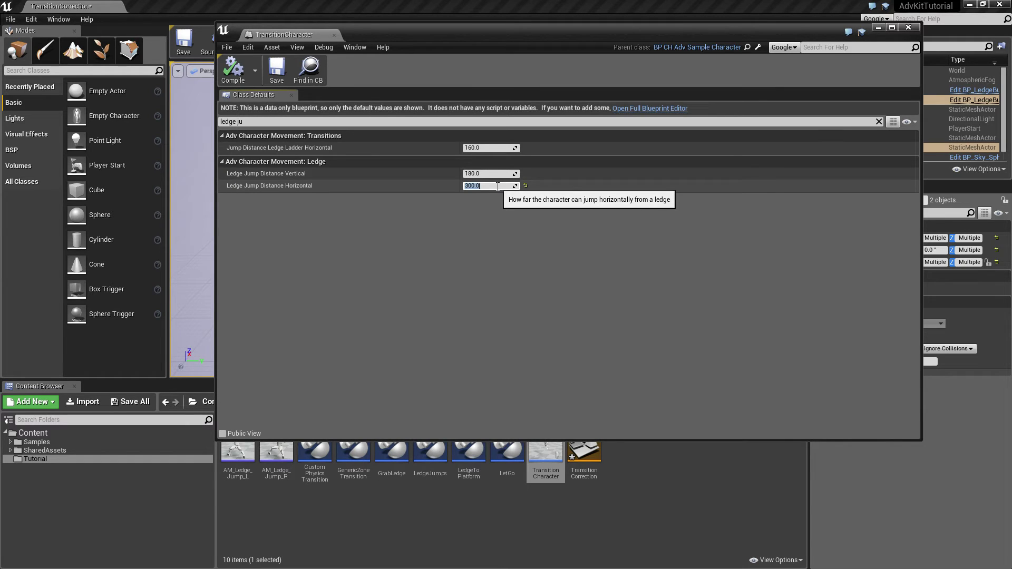
{"action": "left_click", "coordinate": [233, 80]}
{"action": "left_click", "coordinate": [270, 73]}
{"action": "left_click", "coordinate": [334, 35]}
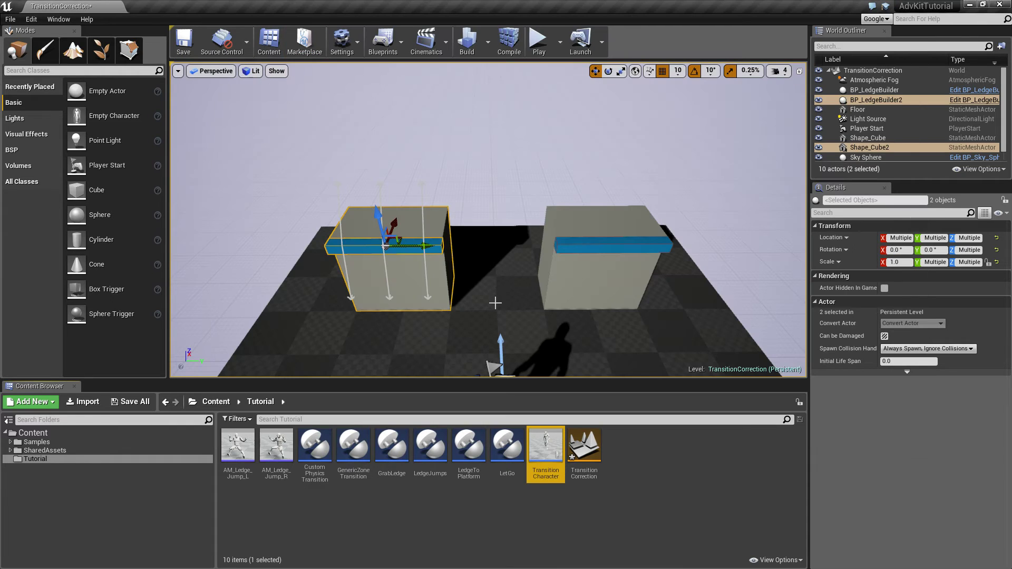
Set TransitionCharacter as the transition character for both ledge builders to recreate their transitions.
{"action": "left_click", "coordinate": [430, 246]}
{"action": "left_click", "coordinate": [577, 244], "text": "ctrl"}
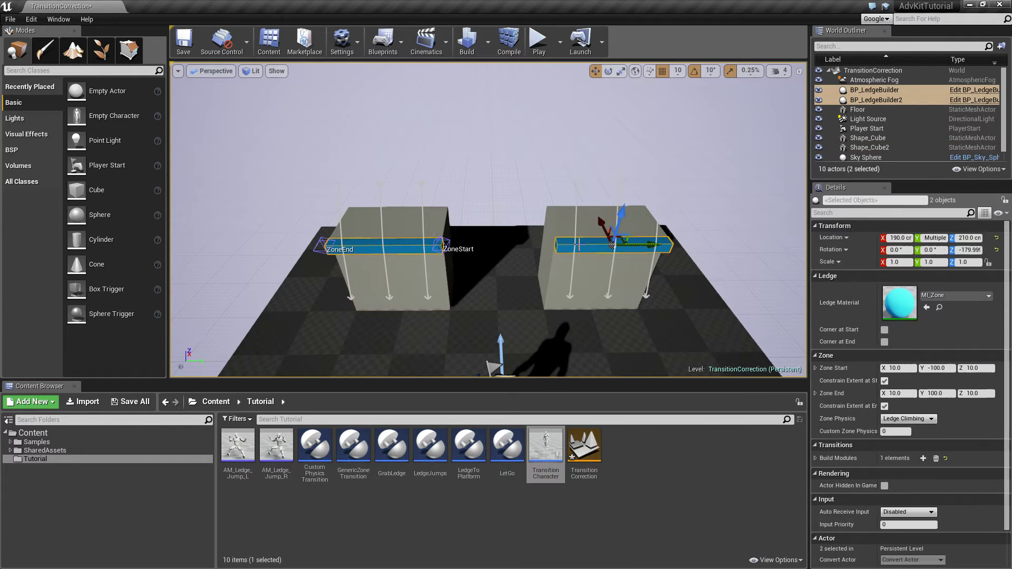
{"action": "right_click", "coordinate": [579, 244]}
{"action": "mouse_move", "coordinate": [607, 302]}
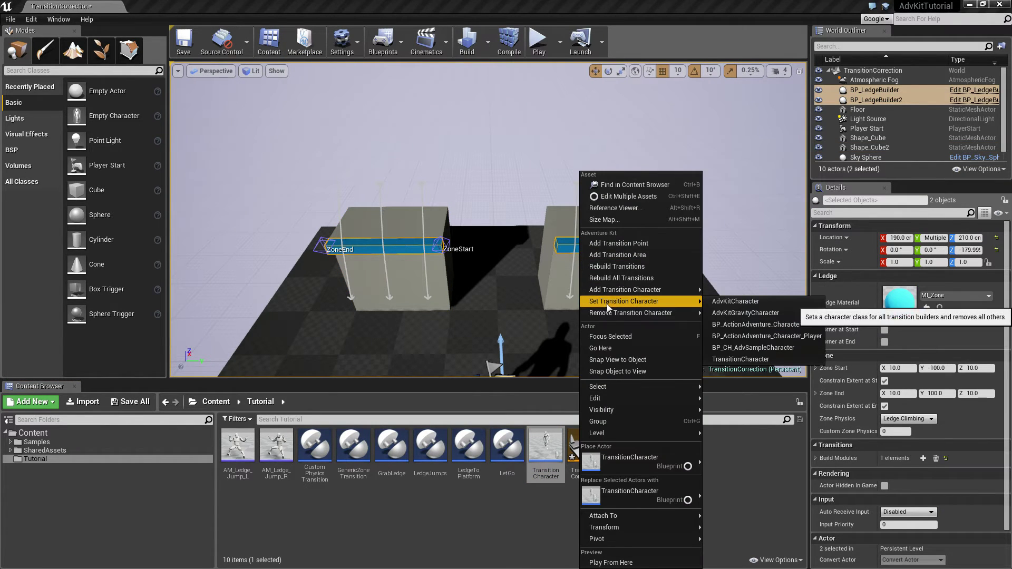
{"action": "left_click", "coordinate": [751, 359]}
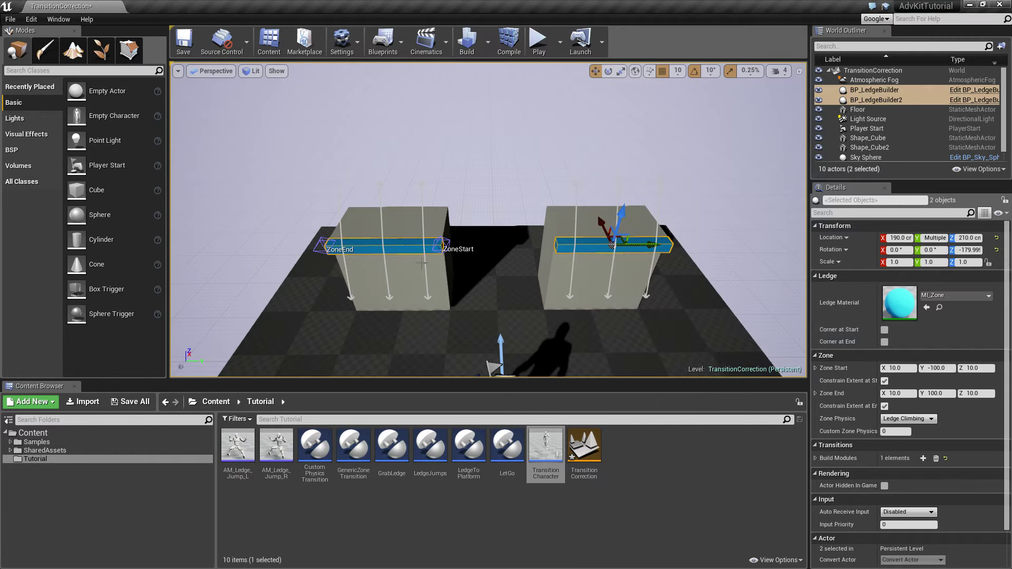
{"action": "right_click_drag", "start_coordinate": [452, 282], "coordinate": [454, 282]}
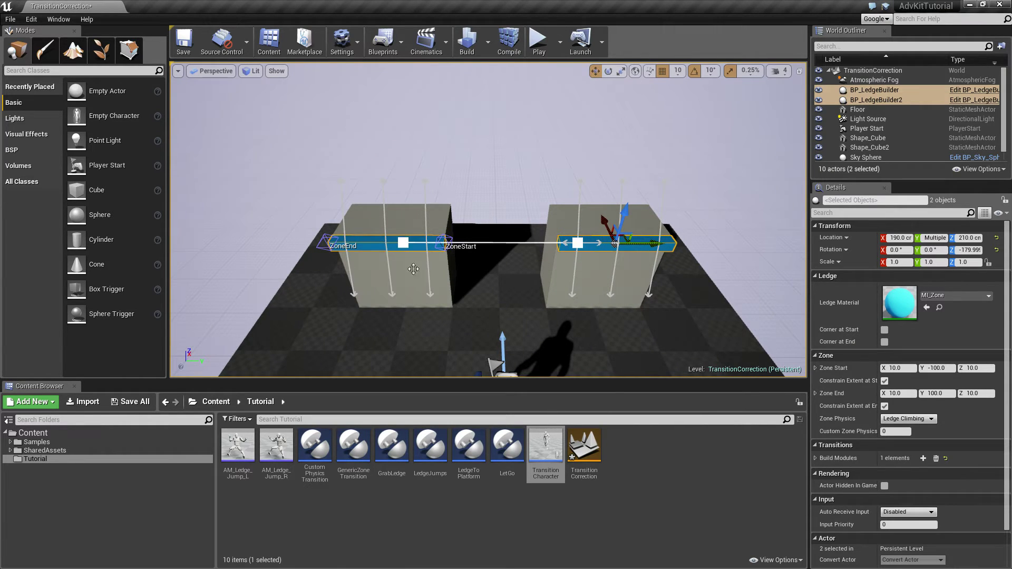
Select Shape_Cube2 with BP_LedgeBuilder2 and move them slightly farther from the other cube.
{"action": "left_click", "coordinate": [414, 269]}
{"action": "left_click", "coordinate": [397, 240], "text": "ctrl"}
{"action": "mouse_move", "coordinate": [433, 251]}
{"action": "left_mouse_down"}
{"action": "mouse_move", "coordinate": [405, 251]}
{"action": "mouse_move", "coordinate": [431, 252]}
{"action": "mouse_move", "coordinate": [414, 253]}
{"action": "left_mouse_up"}
Play-test the widened gap by jumping from the moved ledge across to the other one, then stop the session.
{"action": "left_click", "coordinate": [538, 42]}
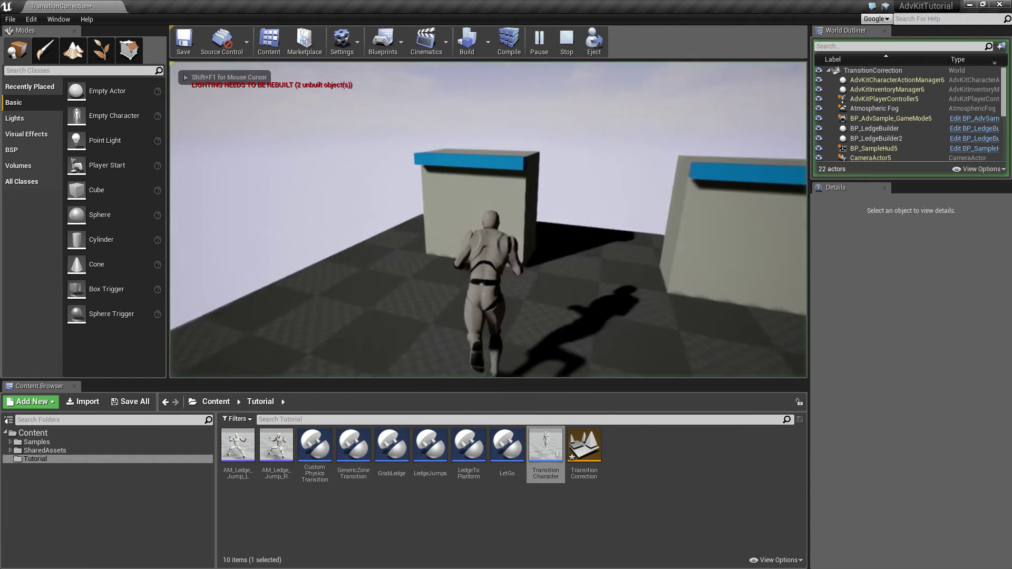
{"action": "key", "text": "space"}
{"action": "key", "text": "d"}
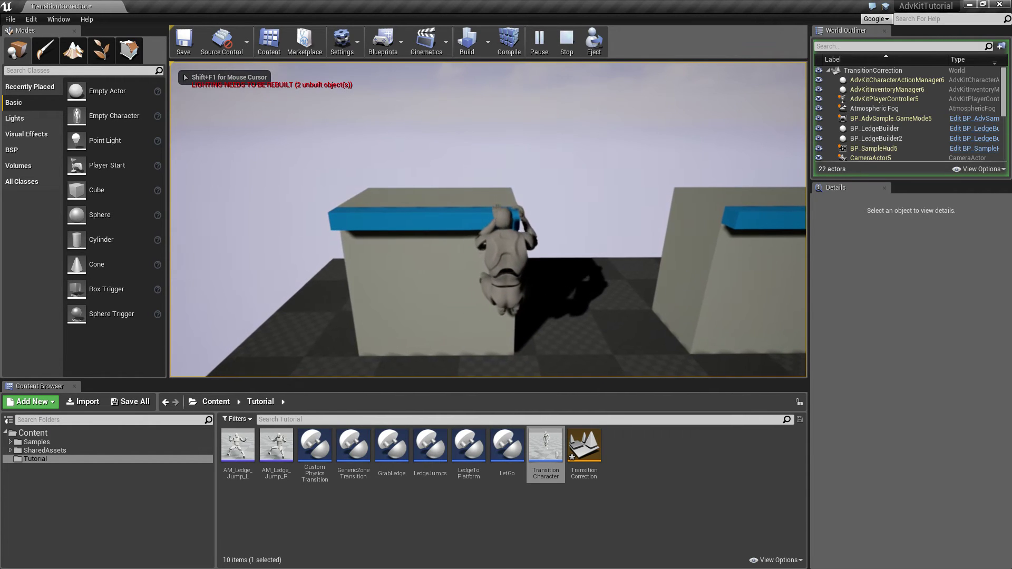
{"action": "key", "text": "space"}
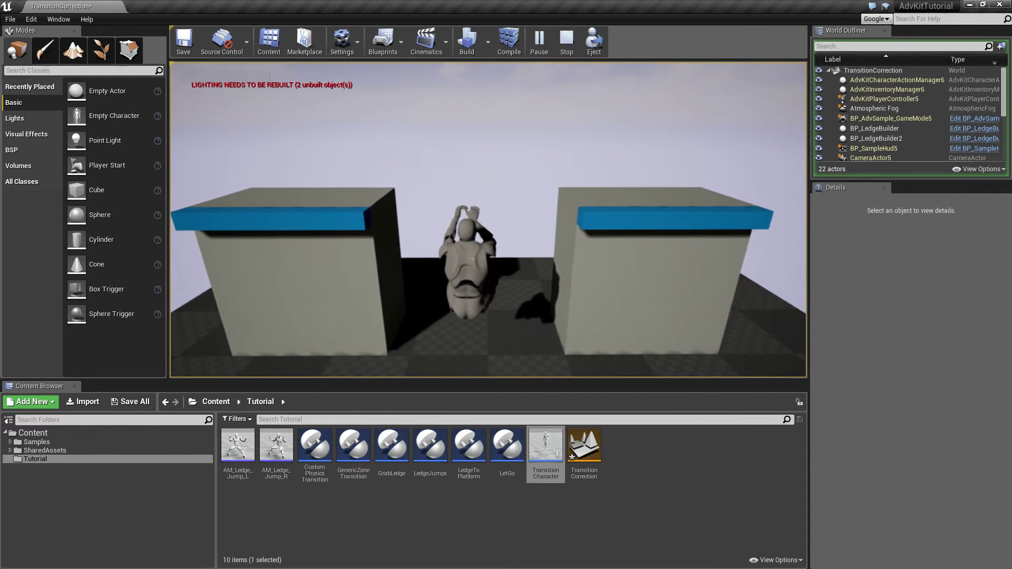
{"action": "key", "text": "d"}
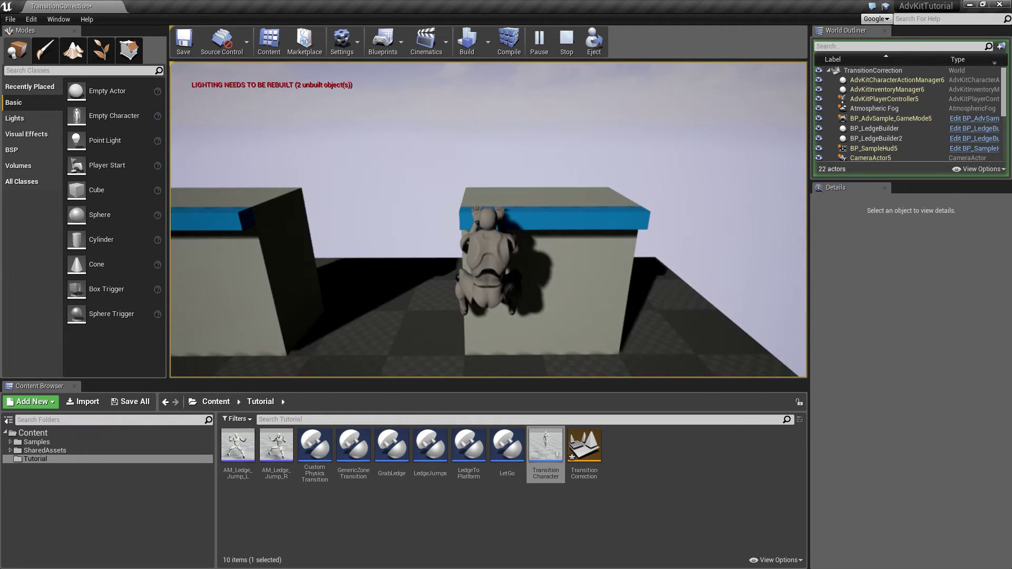
{"action": "key", "text": "Escape"}
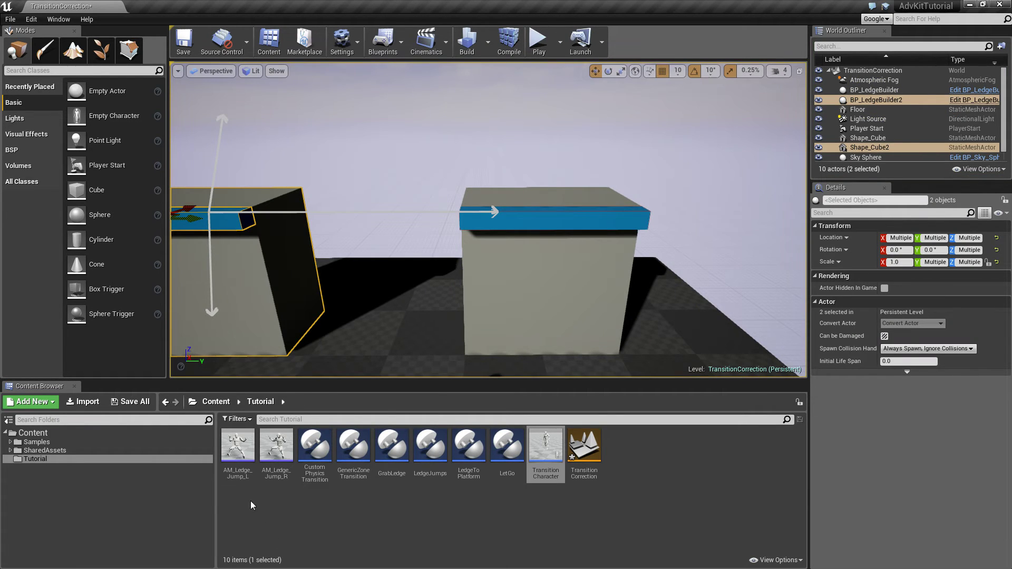
Open the AM_Ledge_Jump_R montage, add a second notify track and place a Transition Correction notify state on it.
{"action": "double_click", "coordinate": [266, 455]}
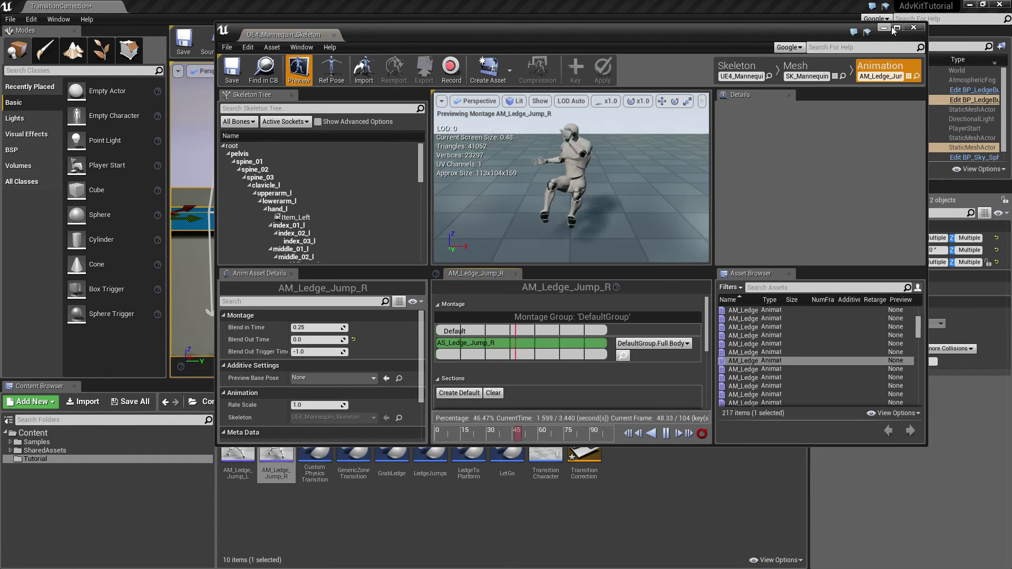
{"action": "left_click", "coordinate": [897, 26]}
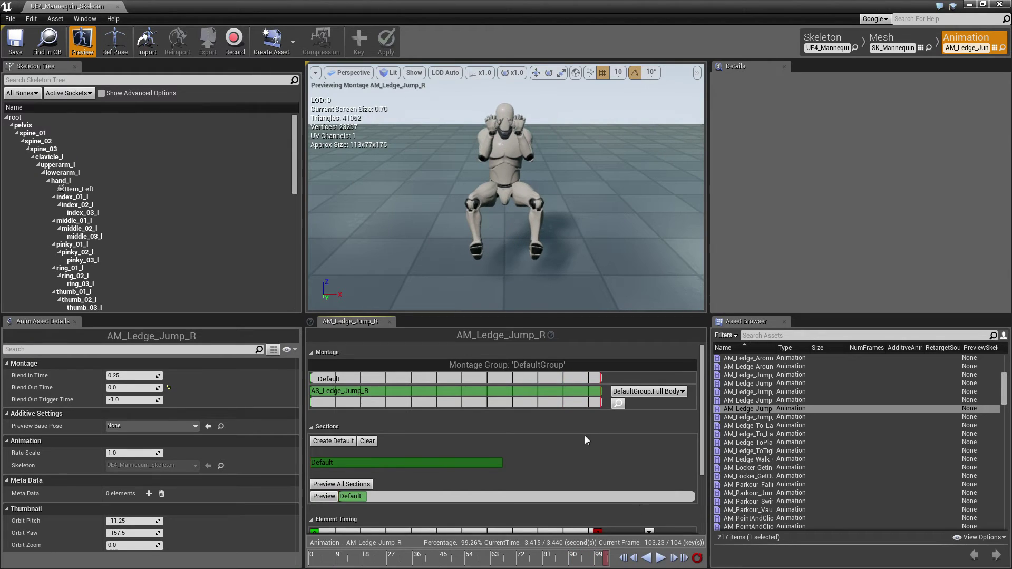
{"action": "scroll", "coordinate": [626, 455], "scroll_direction": "down", "scroll_amount": 5}
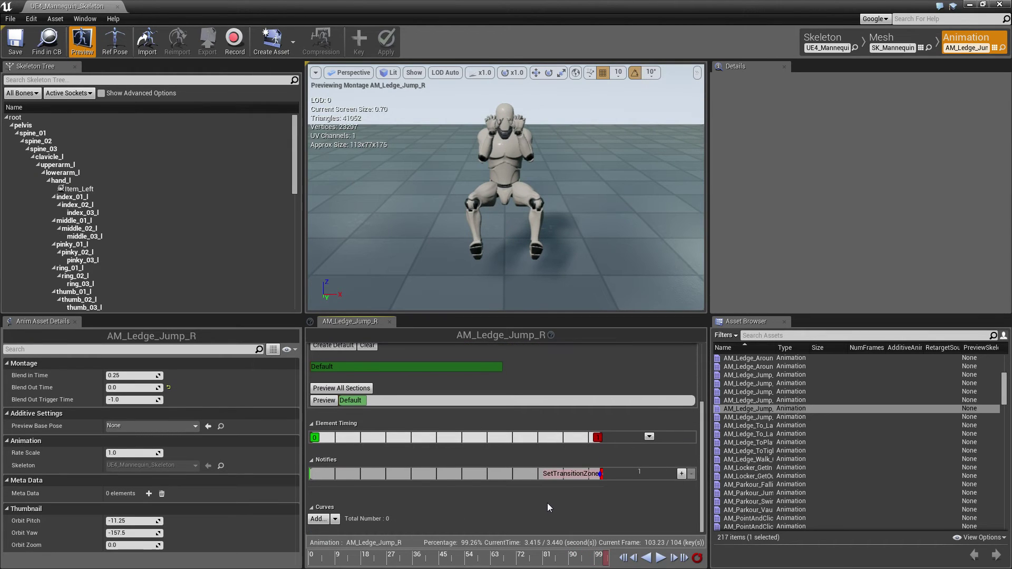
{"action": "left_click", "coordinate": [682, 474]}
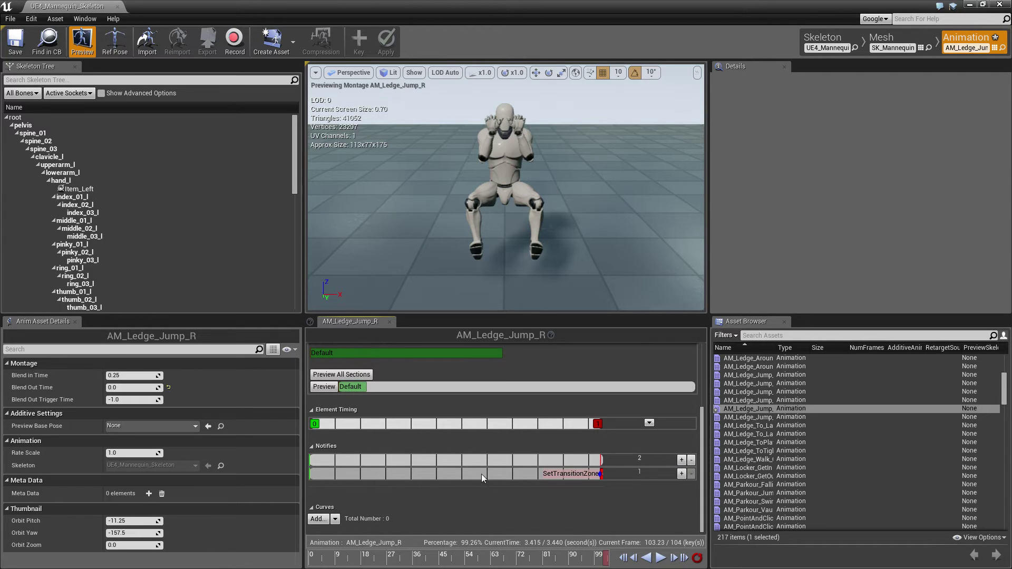
{"action": "right_click", "coordinate": [359, 461]}
{"action": "mouse_move", "coordinate": [388, 487]}
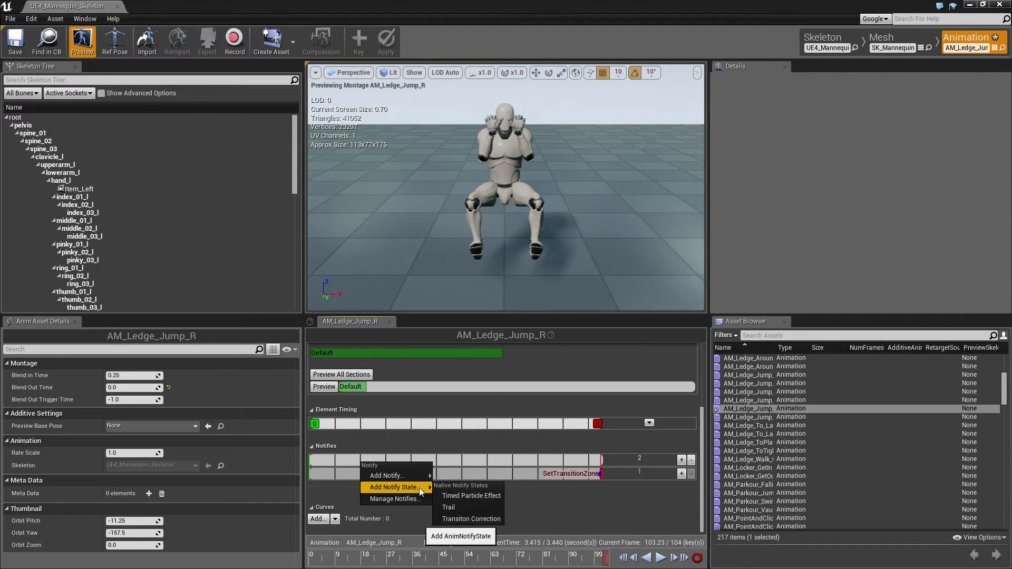
{"action": "left_click", "coordinate": [476, 520]}
Stretch the TransitionCorrection notify state so it spans the whole AM_Ledge_Jump_R montage from start to end.
{"action": "left_click", "coordinate": [361, 462]}
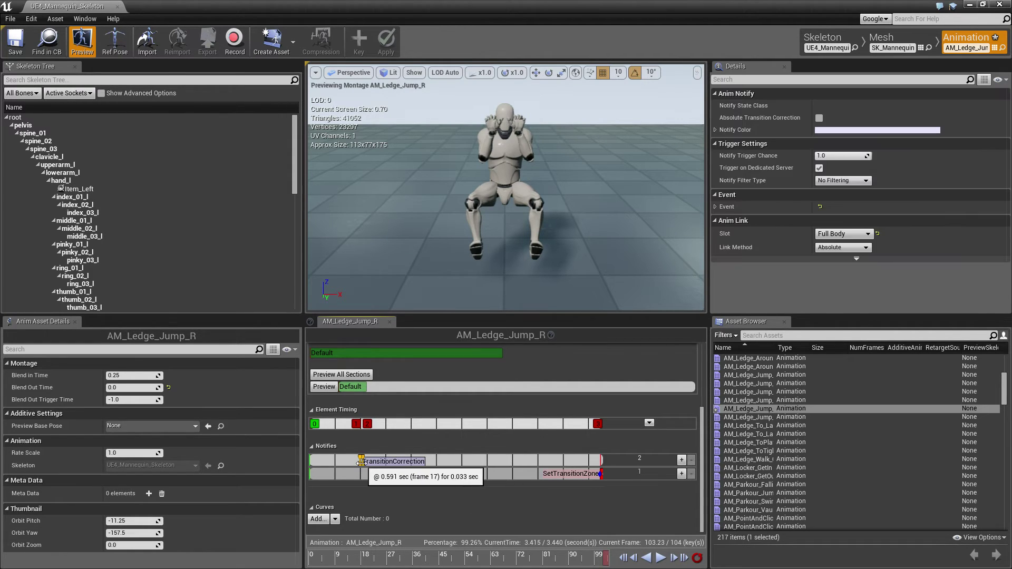
{"action": "left_click_drag", "start_coordinate": [362, 462], "coordinate": [602, 464]}
{"action": "left_click", "coordinate": [354, 463]}
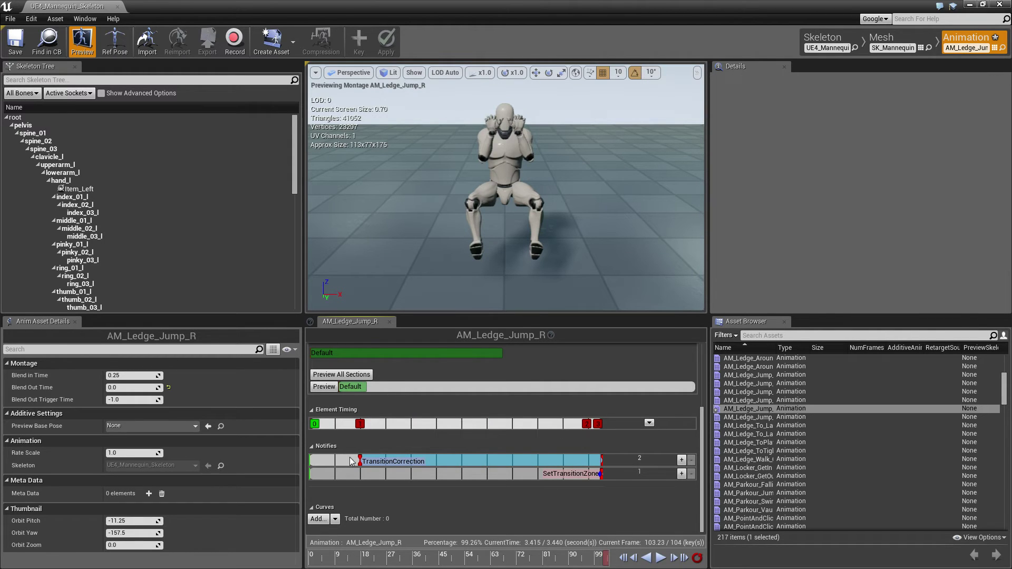
{"action": "left_click_drag", "start_coordinate": [360, 461], "coordinate": [307, 465]}
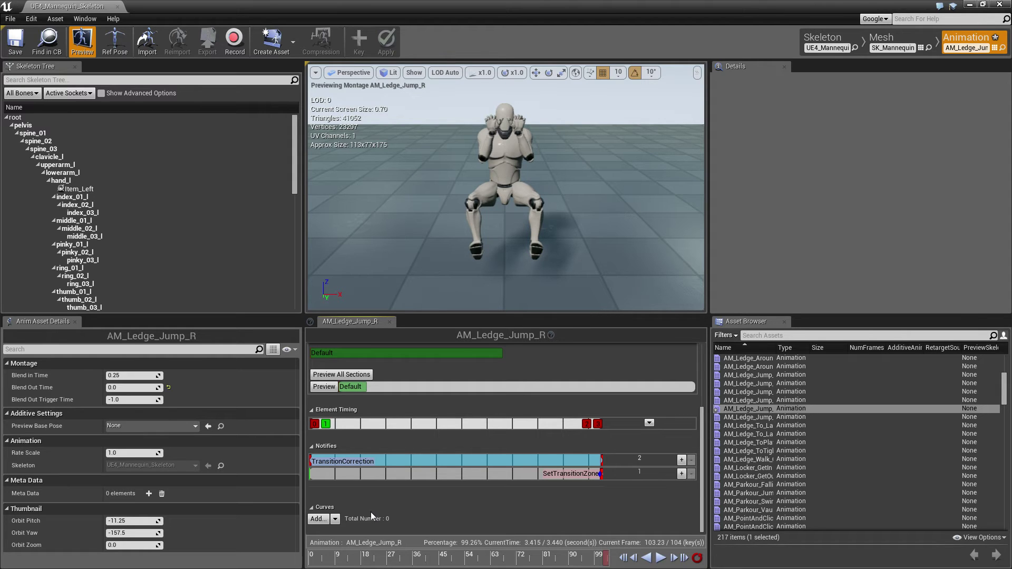
Add a Transition Location Correction variable curve to the montage and expand its graph for editing.
{"action": "left_click", "coordinate": [322, 520]}
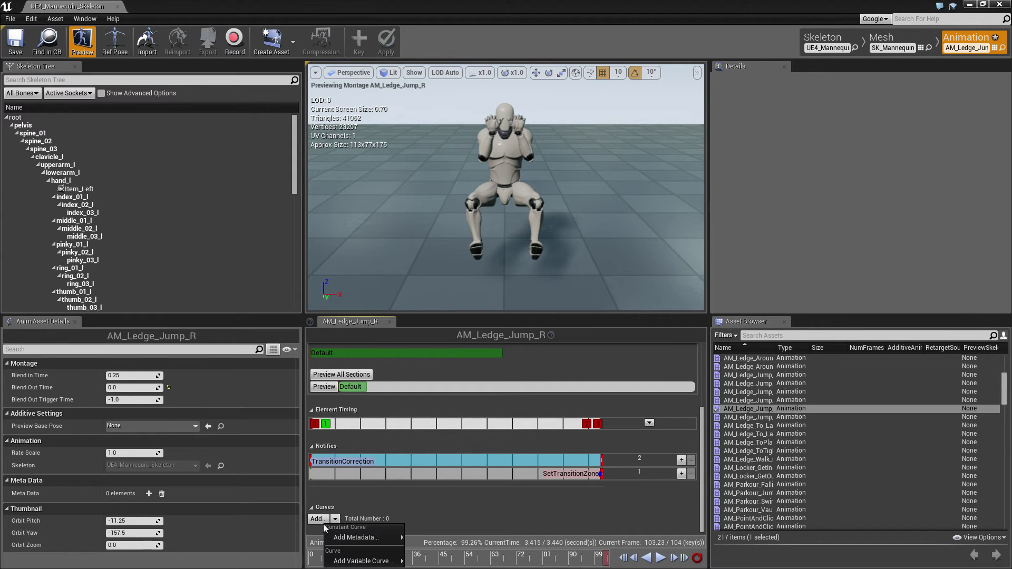
{"action": "mouse_move", "coordinate": [343, 561]}
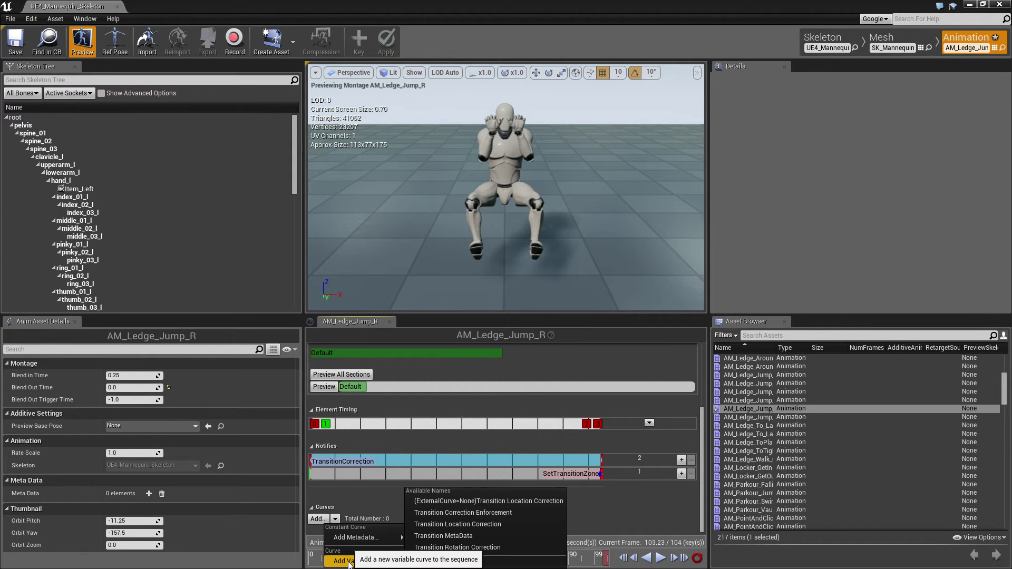
{"action": "left_click", "coordinate": [464, 524]}
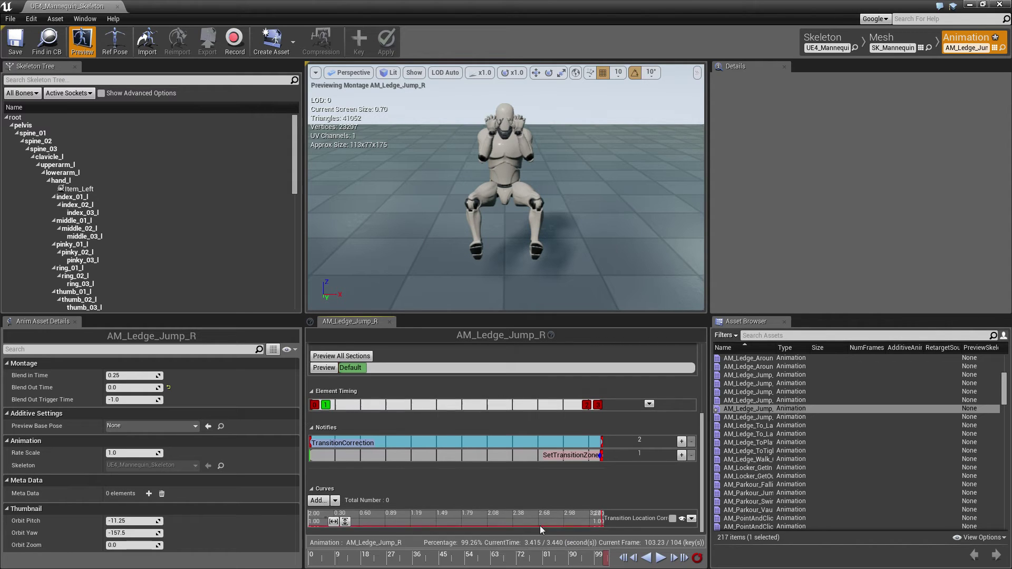
{"action": "left_click", "coordinate": [681, 518]}
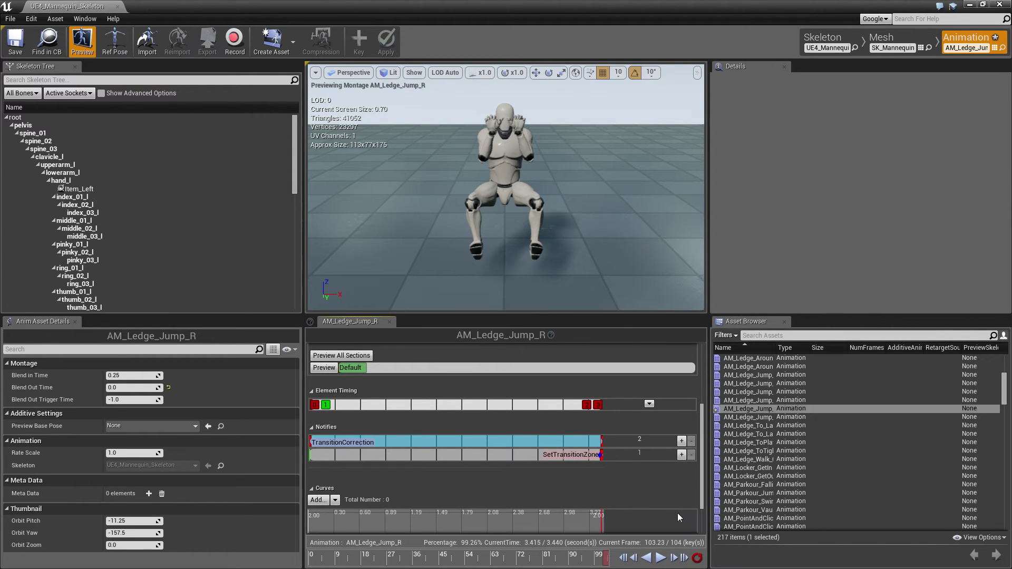
{"action": "scroll", "coordinate": [699, 479], "scroll_direction": "down", "scroll_amount": 3}
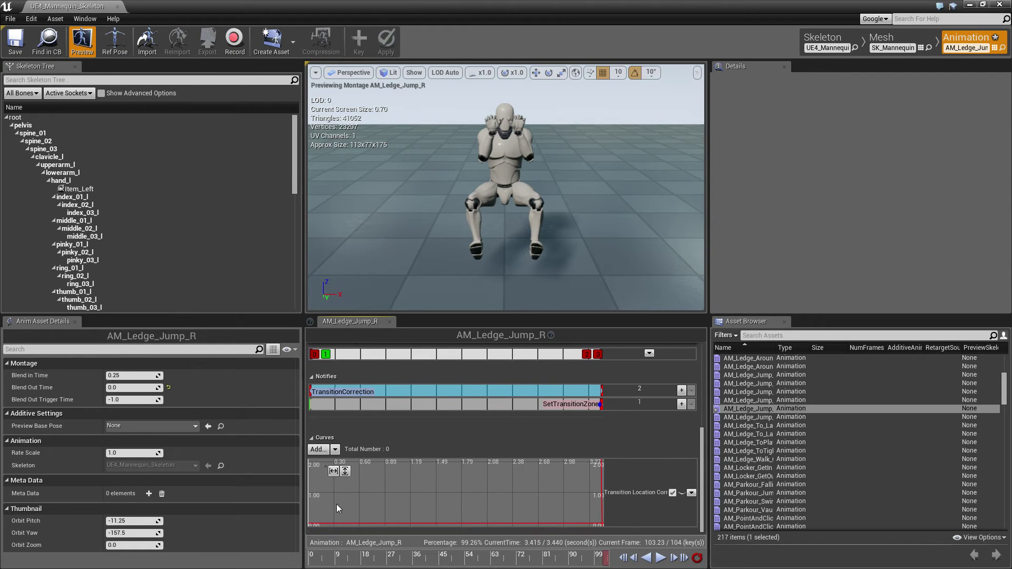
Add a key at the start of the Transition Location Correction curve with time 0 and value 0.
{"action": "right_click", "coordinate": [313, 527]}
{"action": "left_click", "coordinate": [326, 536]}
{"action": "left_click", "coordinate": [313, 524]}
{"action": "left_click", "coordinate": [373, 470]}
{"action": "type", "text": "0"}
{"action": "key", "text": "Tab"}
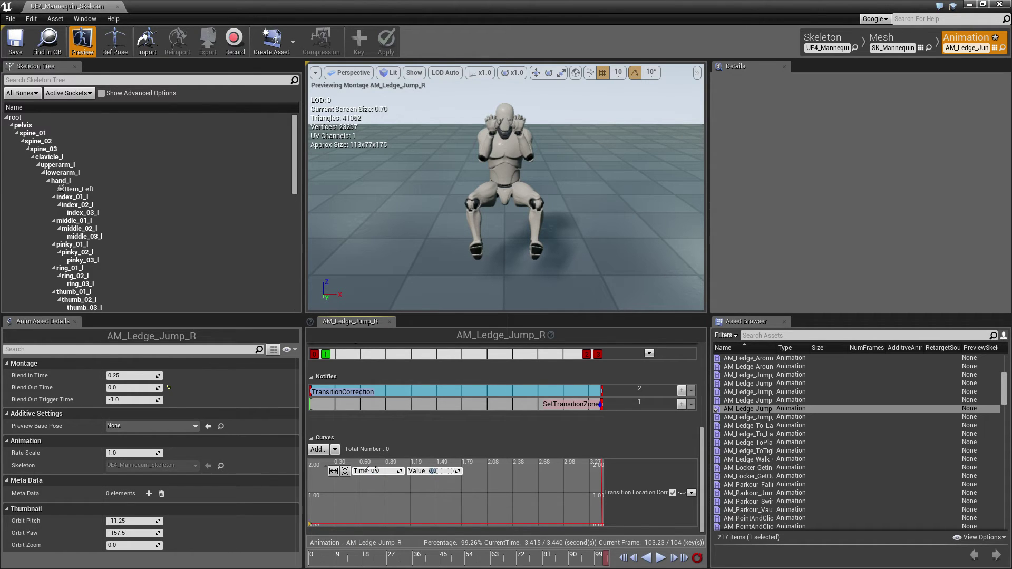
Add an end key to the Transition Location Correction curve with value 1.0 at time 3.44.
{"action": "right_click", "coordinate": [580, 483]}
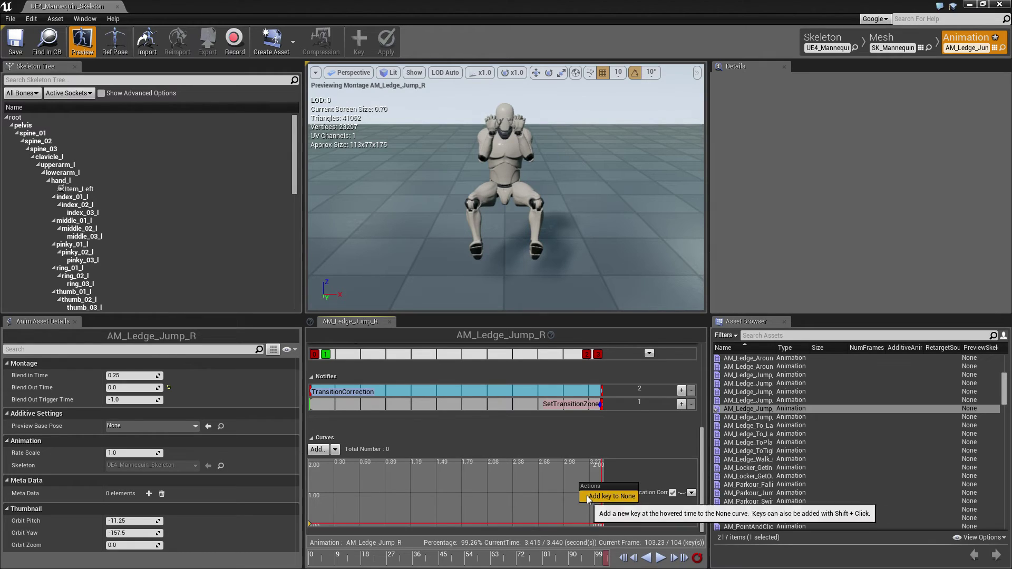
{"action": "left_click", "coordinate": [606, 496]}
{"action": "left_click", "coordinate": [579, 482]}
{"action": "left_click", "coordinate": [445, 471]}
{"action": "type", "text": "1.0"}
{"action": "key", "text": "Return"}
{"action": "left_click", "coordinate": [378, 470]}
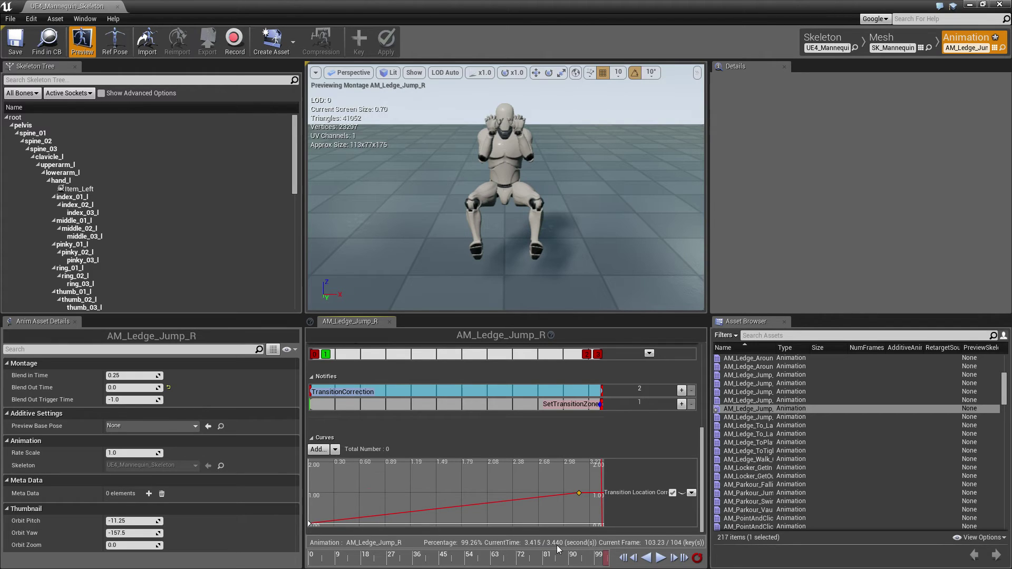
{"action": "mouse_move", "coordinate": [345, 487]}
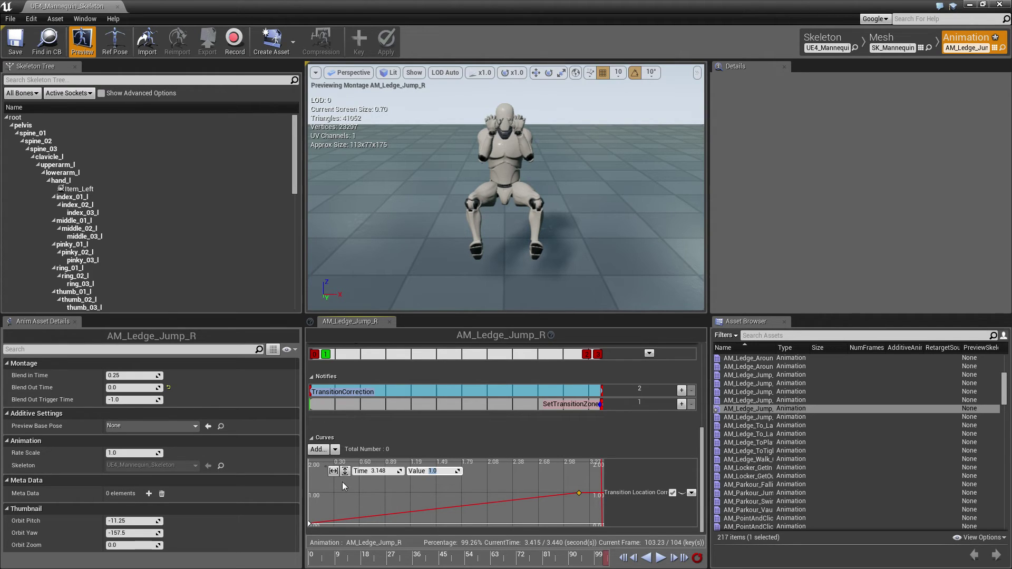
{"action": "left_click", "coordinate": [376, 471]}
{"action": "type", "text": "3.44"}
{"action": "key", "text": "Return"}
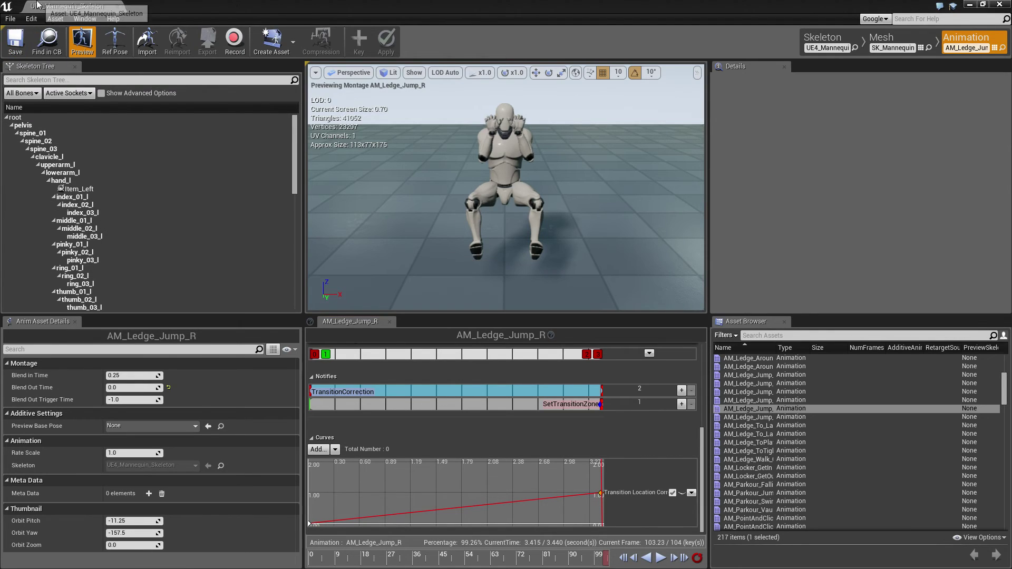
Play-test the level by grabbing the moved ledge and jumping right across the gap, and stop the session.
{"action": "left_click_drag", "start_coordinate": [54, 7], "coordinate": [645, 82]}
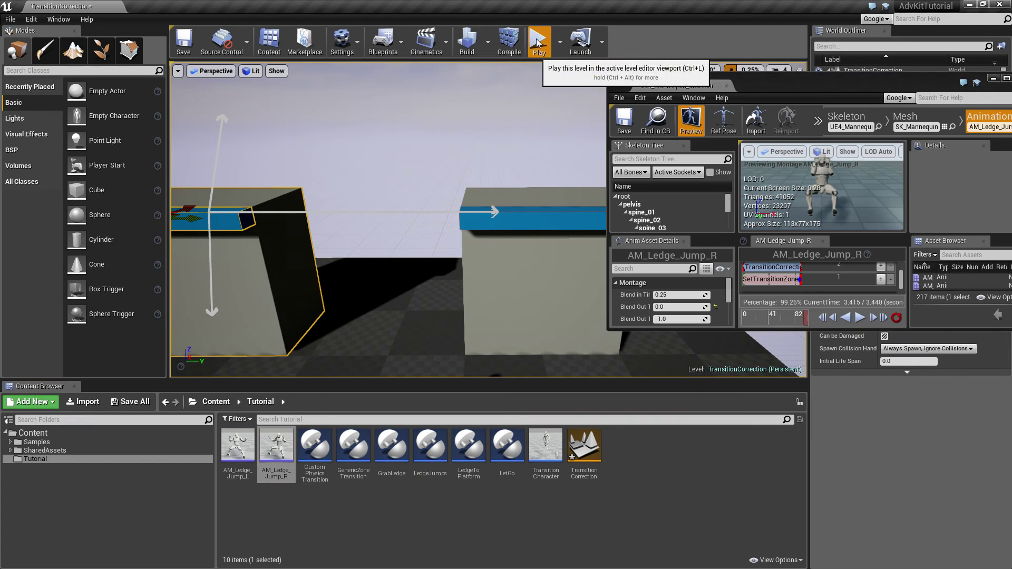
{"action": "left_click", "coordinate": [539, 39]}
{"action": "key", "text": "w"}
{"action": "key", "text": "space"}
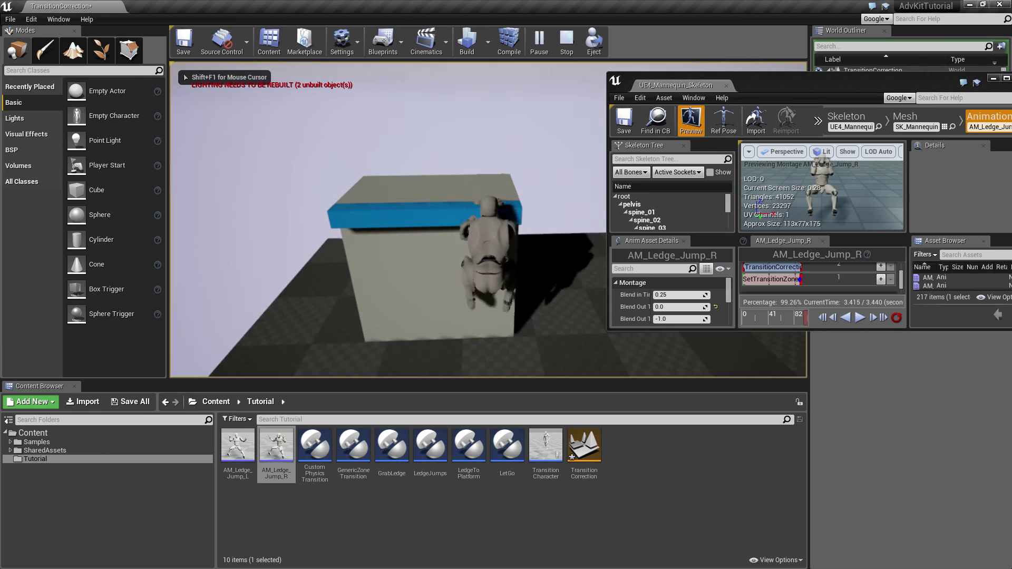
{"action": "key", "text": "d"}
{"action": "key", "text": "d"}
{"action": "key", "text": "space"}
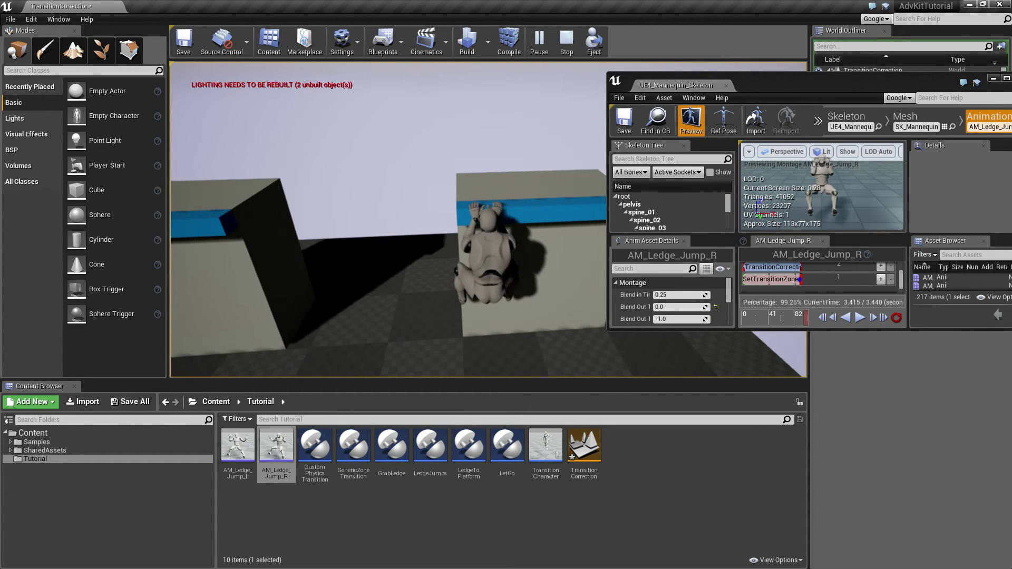
{"action": "key", "text": "Escape"}
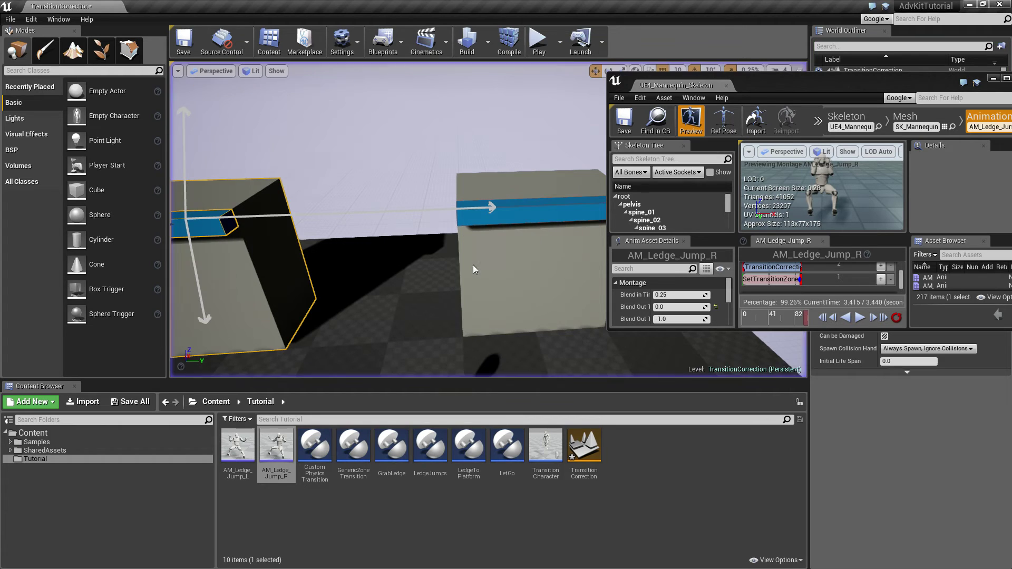
Scrub the jump in AM_Ledge_Jump_R and retime the location correction curve's first key to 1.7 s and its last key to about 2 s.
{"action": "left_click", "coordinate": [771, 98]}
{"action": "left_click_drag", "start_coordinate": [775, 87], "coordinate": [751, 6]}
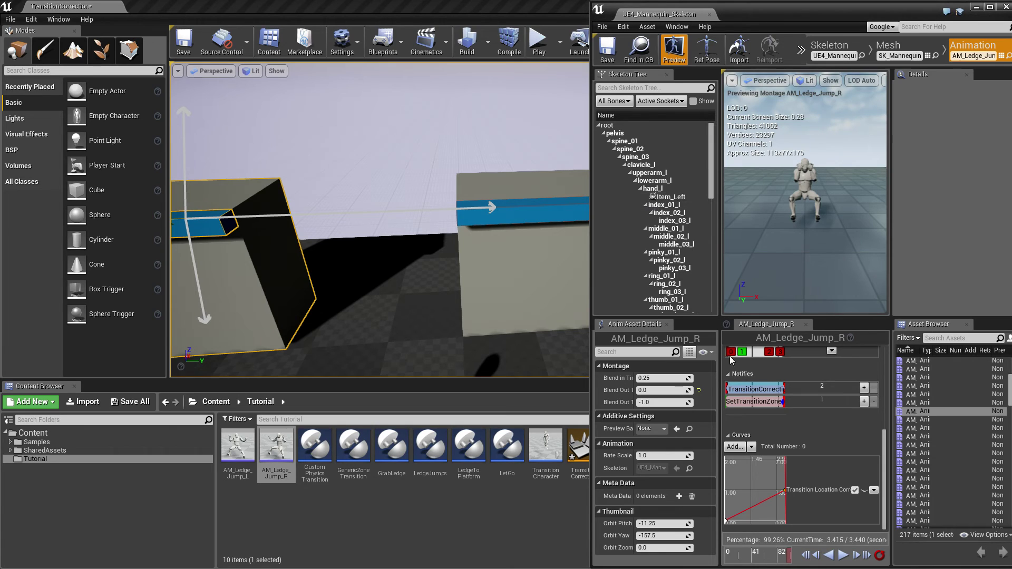
{"action": "left_click", "coordinate": [990, 7]}
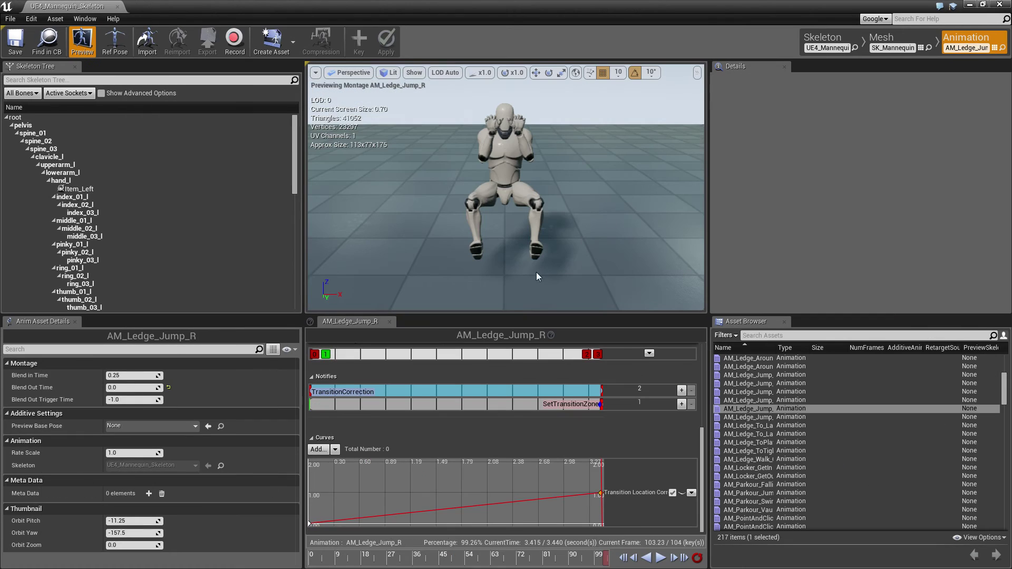
{"action": "left_click", "coordinate": [317, 560]}
{"action": "left_click_drag", "start_coordinate": [318, 560], "coordinate": [460, 551]}
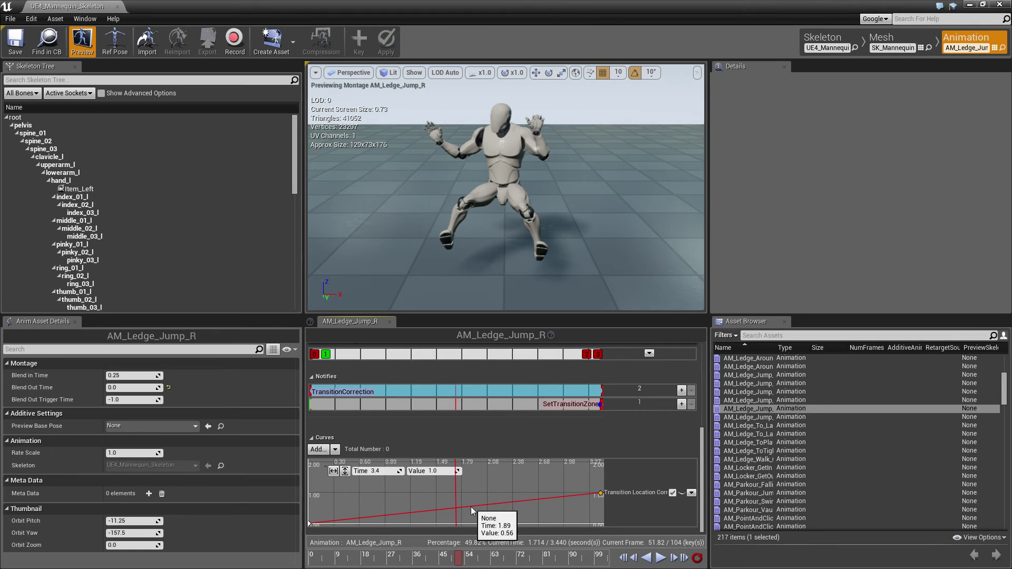
{"action": "left_click", "coordinate": [309, 524]}
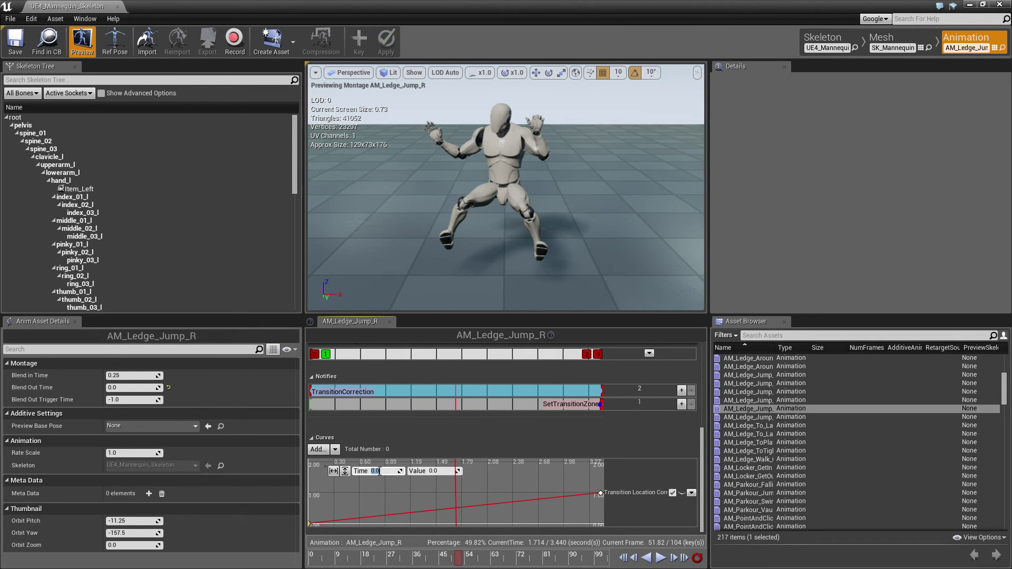
{"action": "type", "text": "1.7"}
{"action": "key", "text": "Return"}
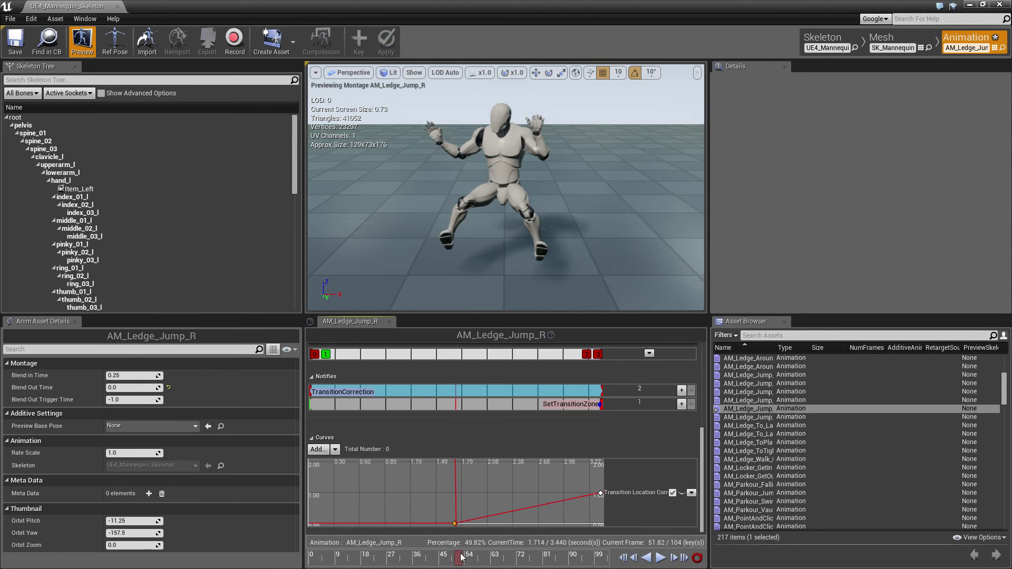
{"action": "left_click_drag", "start_coordinate": [463, 557], "coordinate": [488, 555]}
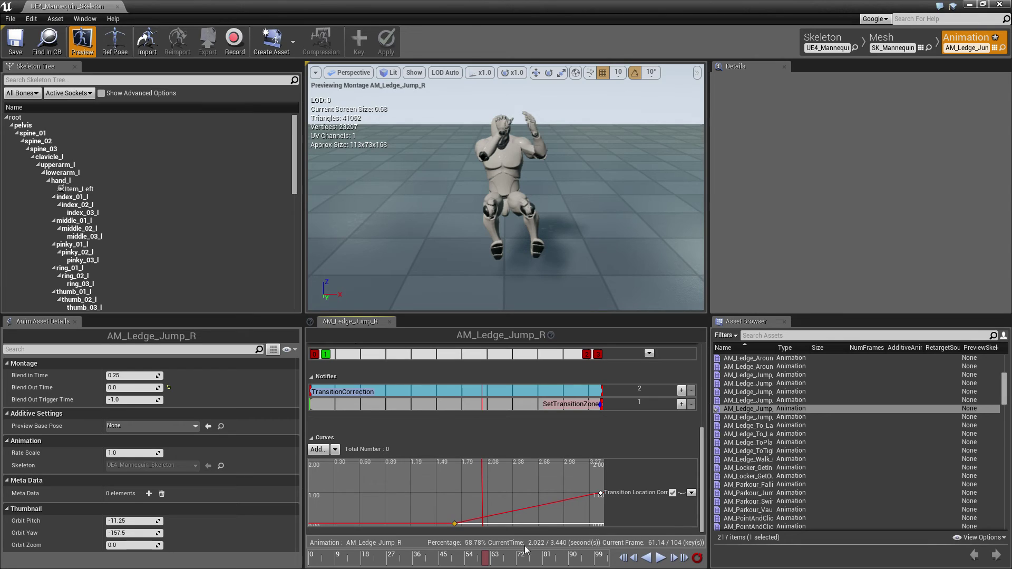
{"action": "left_click", "coordinate": [600, 494]}
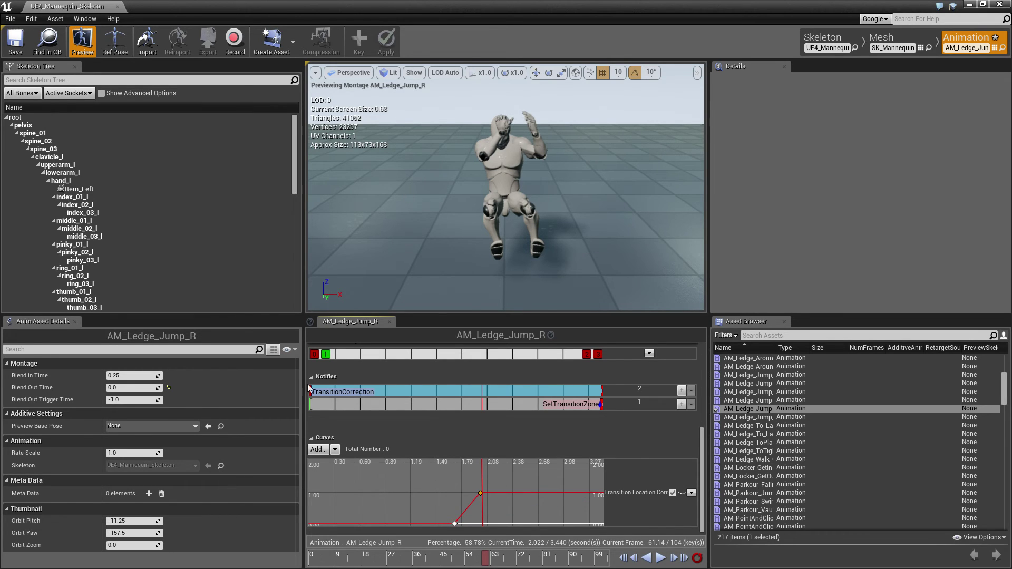
Play-test the rightward ledge jump with the retimed correction curve and end the session.
{"action": "left_click_drag", "start_coordinate": [307, 6], "coordinate": [826, 75]}
{"action": "left_click", "coordinate": [539, 42]}
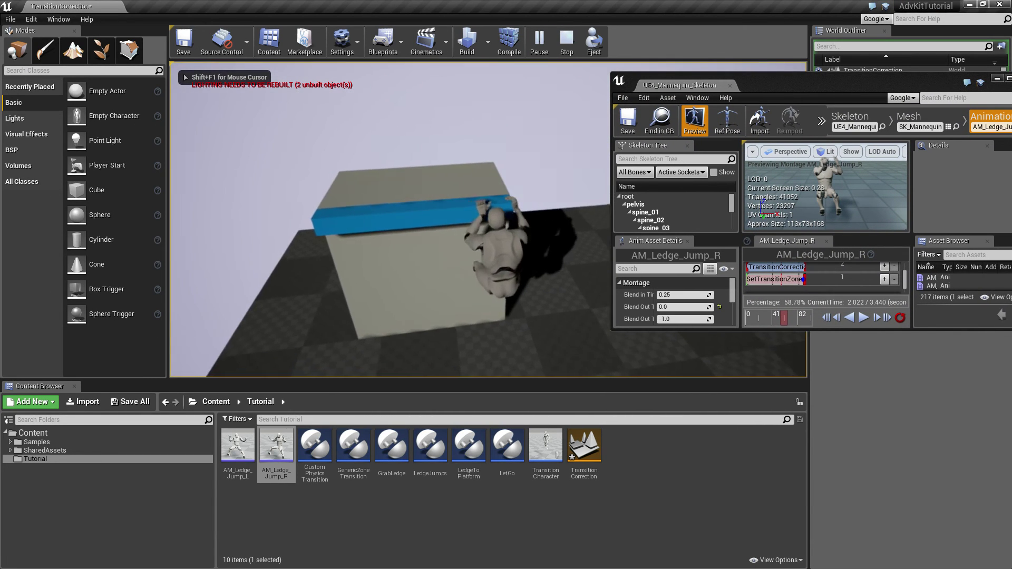
{"action": "key", "text": "d"}
{"action": "key", "text": "space"}
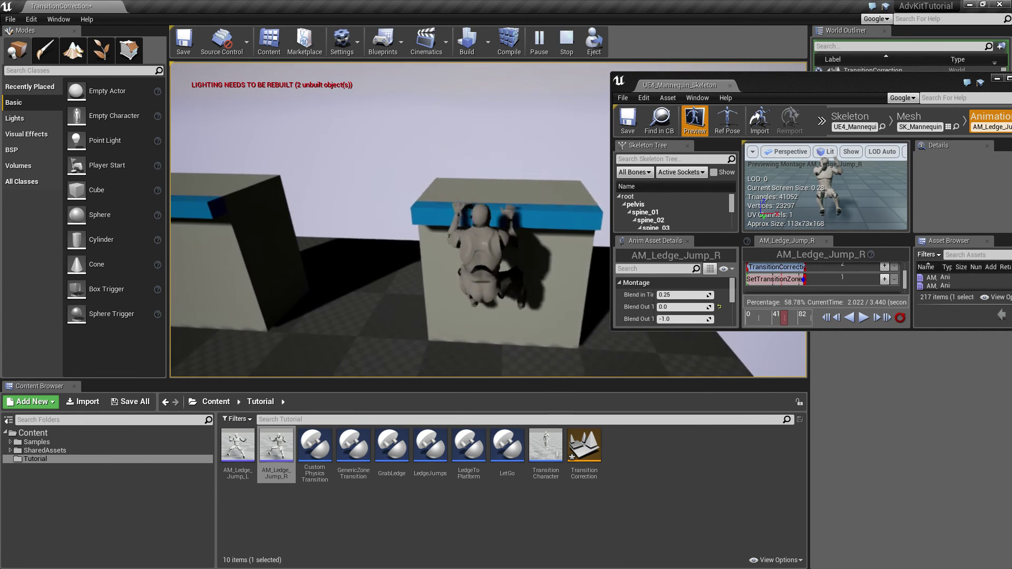
{"action": "key", "text": "Escape"}
Set the key interpolation of the Transition Location Correction curve's 1.7 s key to Auto in AM_Ledge_Jump_R.
{"action": "left_click_drag", "start_coordinate": [804, 78], "coordinate": [757, 0]}
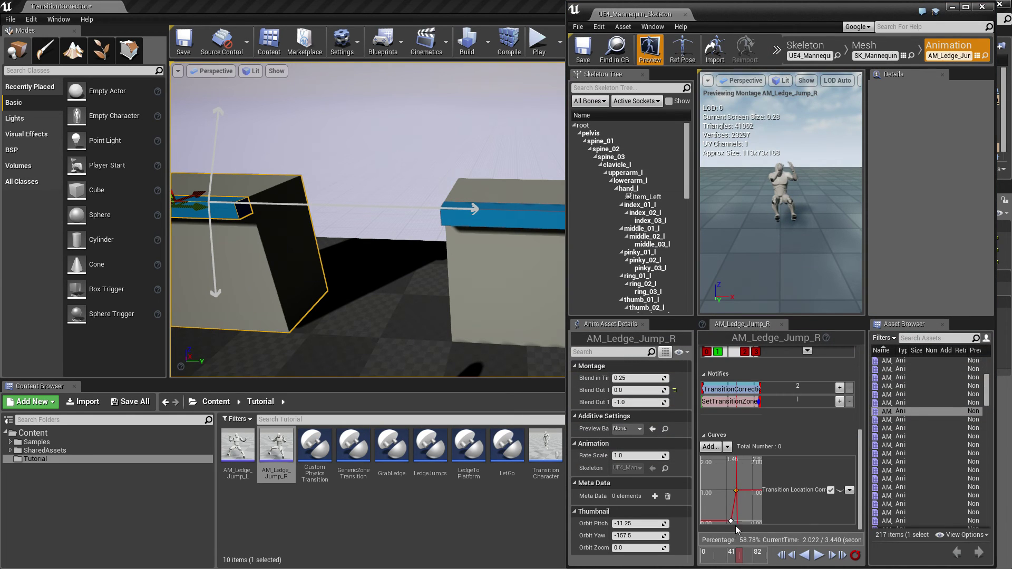
{"action": "mouse_move", "coordinate": [732, 522]}
{"action": "scroll", "coordinate": [732, 522], "scroll_direction": "up", "scroll_amount": 2}
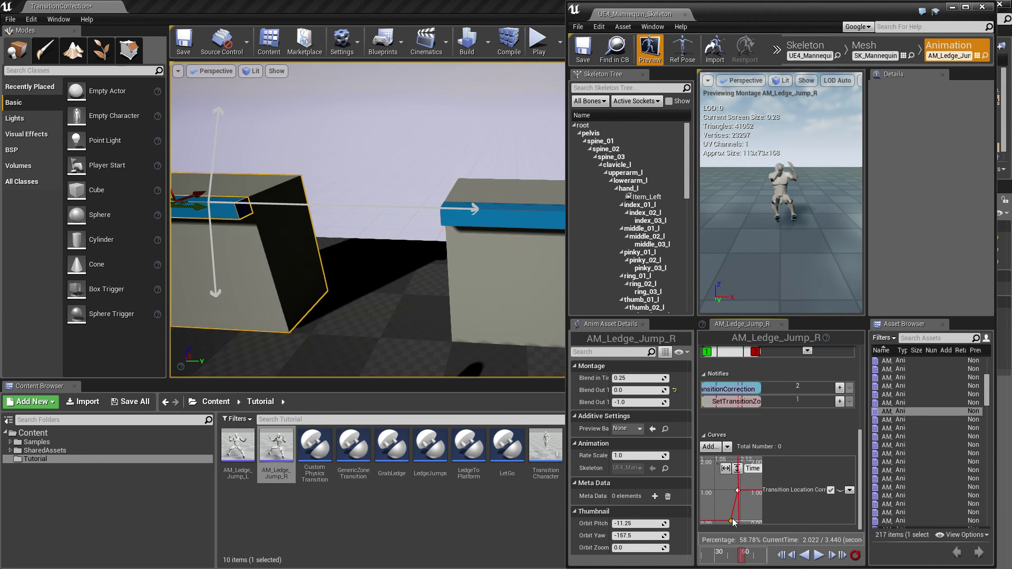
{"action": "left_click", "coordinate": [966, 7]}
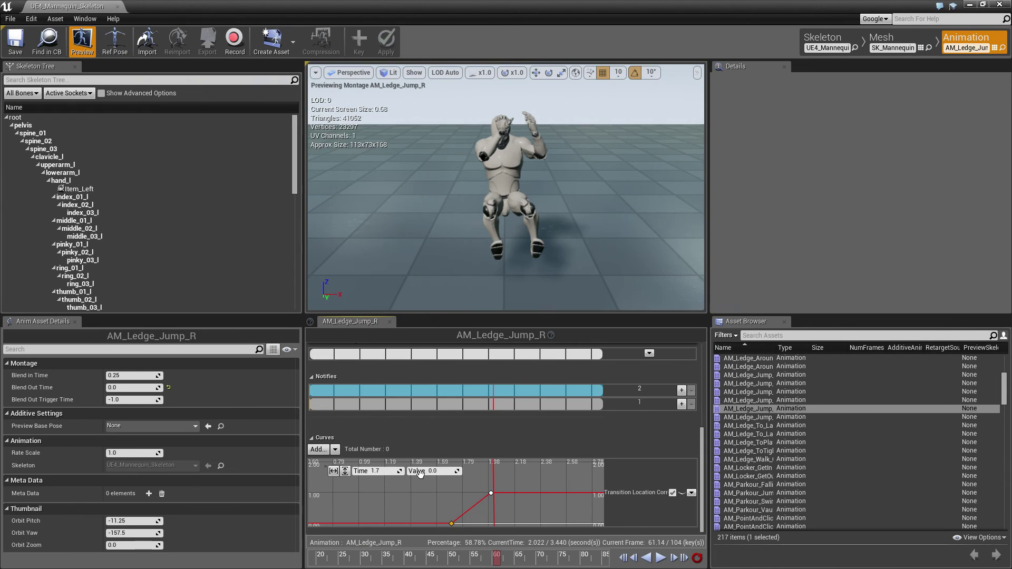
{"action": "right_click", "coordinate": [452, 526]}
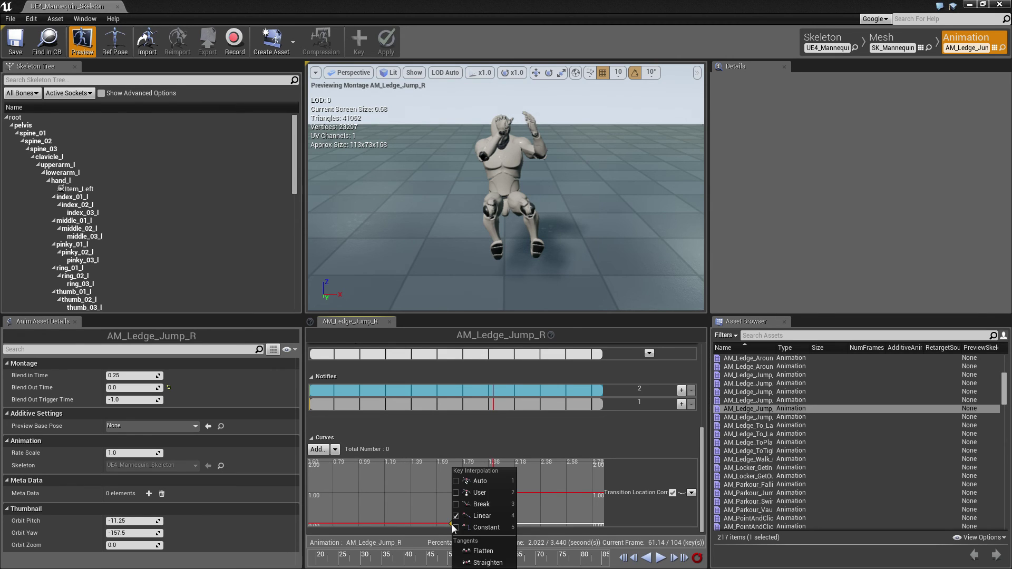
{"action": "left_click", "coordinate": [489, 481]}
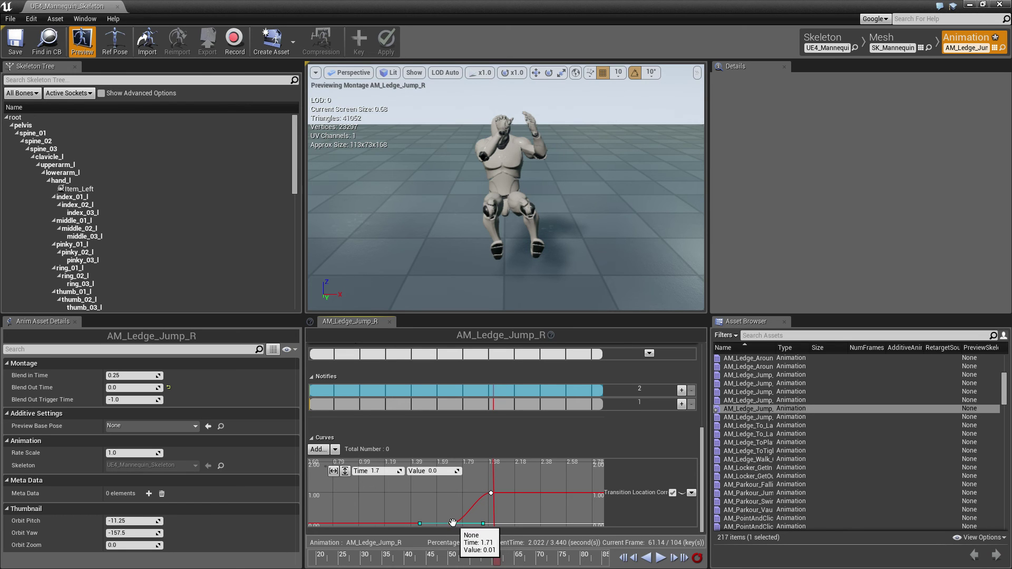
{"action": "mouse_move", "coordinate": [489, 492]}
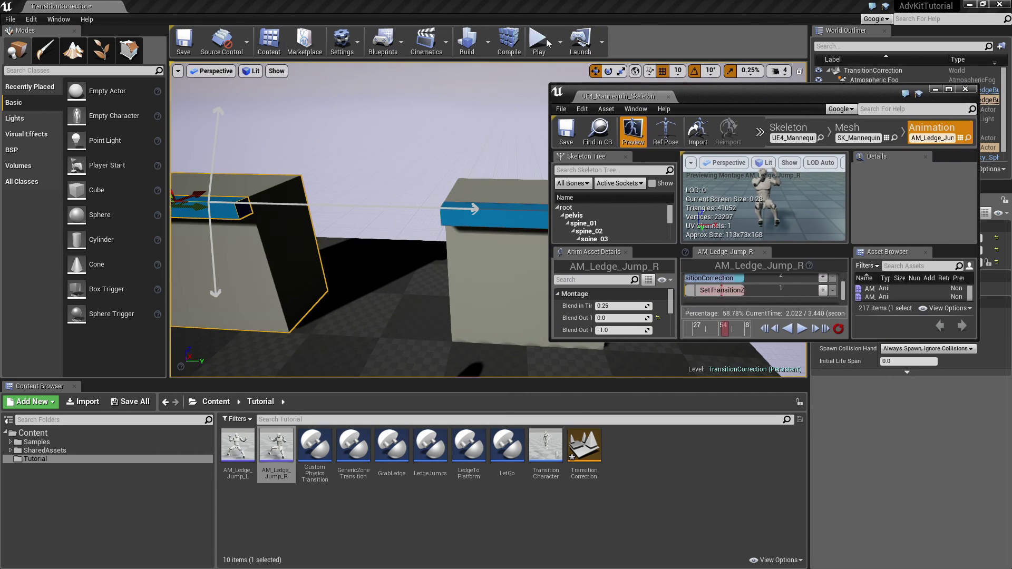
Play-test the rightward ledge jump with the smoothed correction curve and stop the session.
{"action": "left_click", "coordinate": [539, 41]}
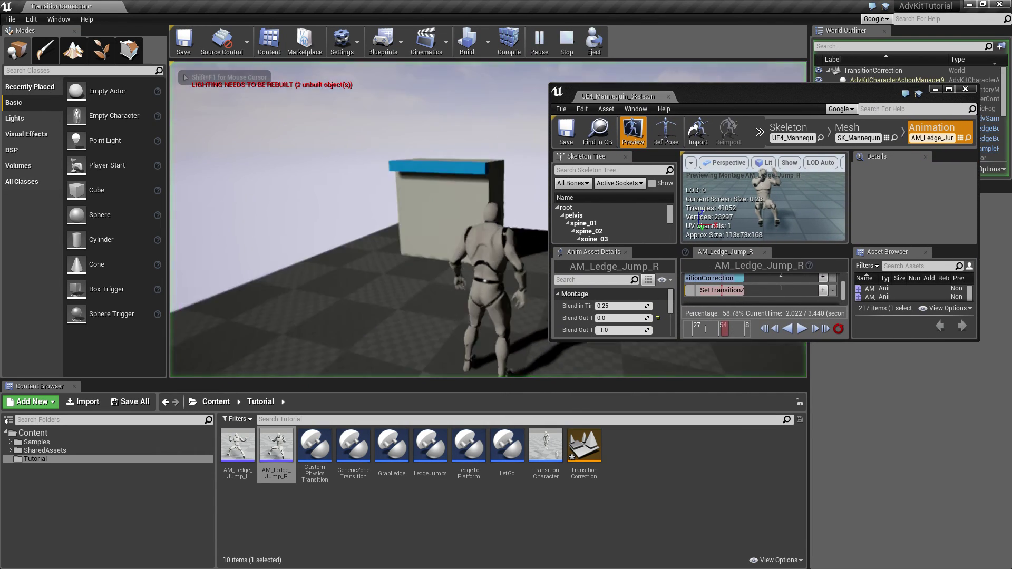
{"action": "key", "text": "d"}
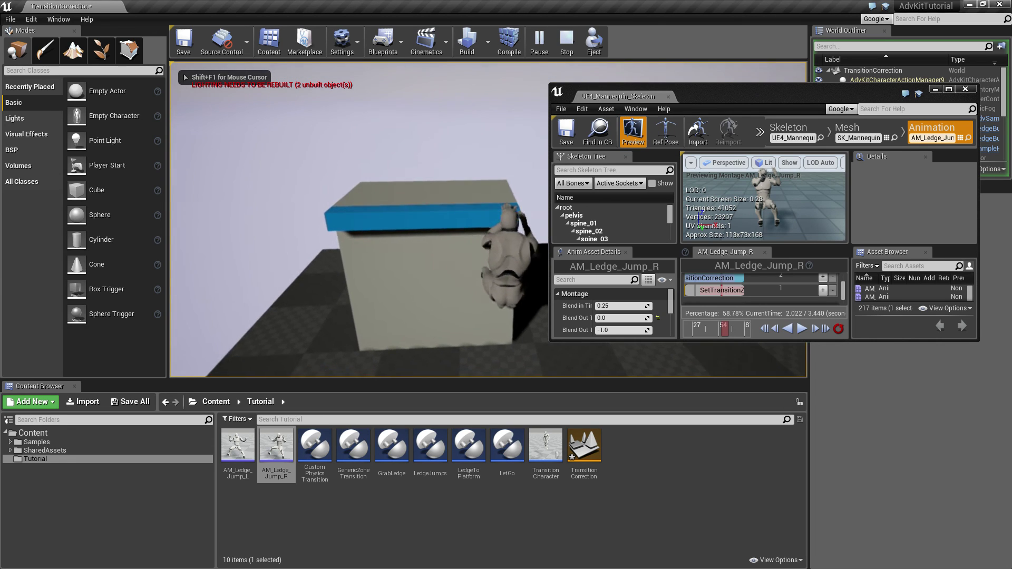
{"action": "key", "text": "space"}
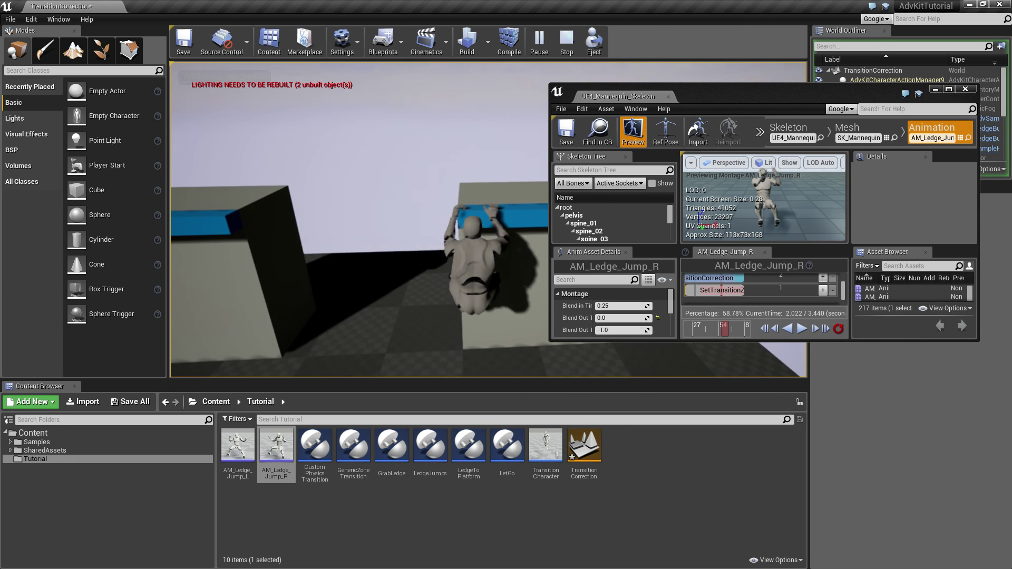
{"action": "key", "text": "Escape"}
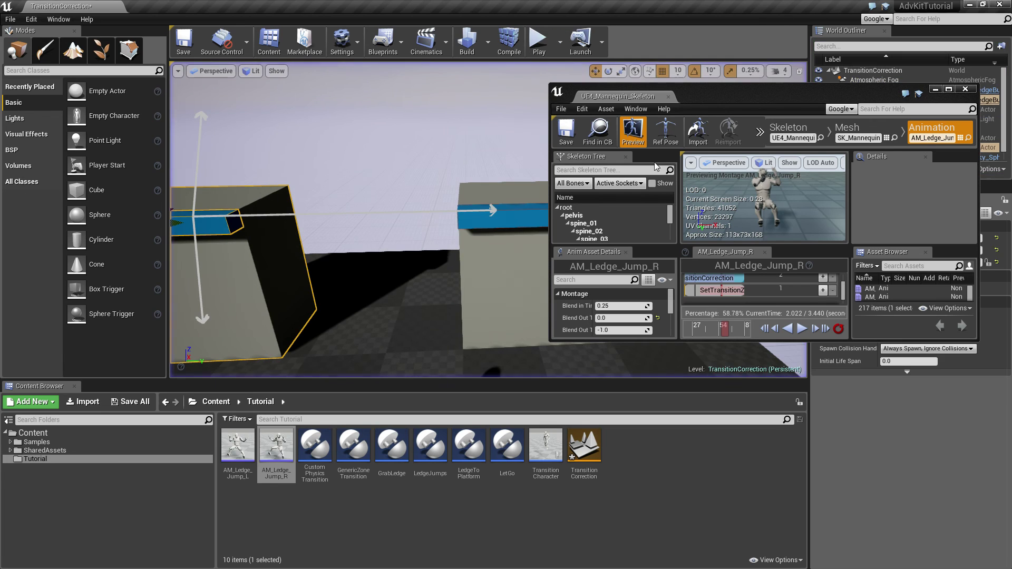
Set the Rate Scale of AM_Ledge_Jump_R to 2.0 and save the montage.
{"action": "left_click_drag", "start_coordinate": [749, 101], "coordinate": [750, 0]}
{"action": "left_click", "coordinate": [627, 457]}
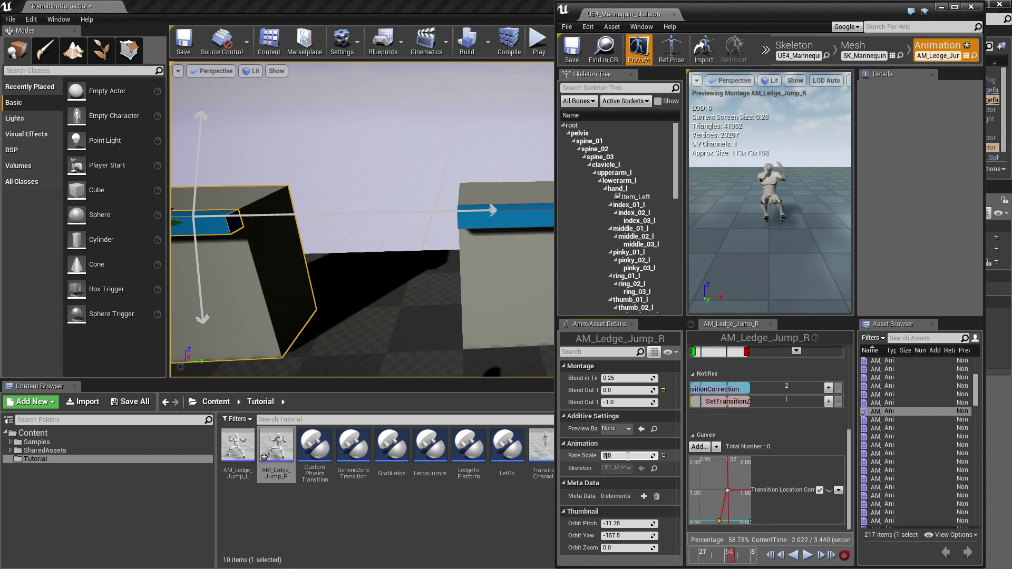
{"action": "left_click", "coordinate": [574, 54]}
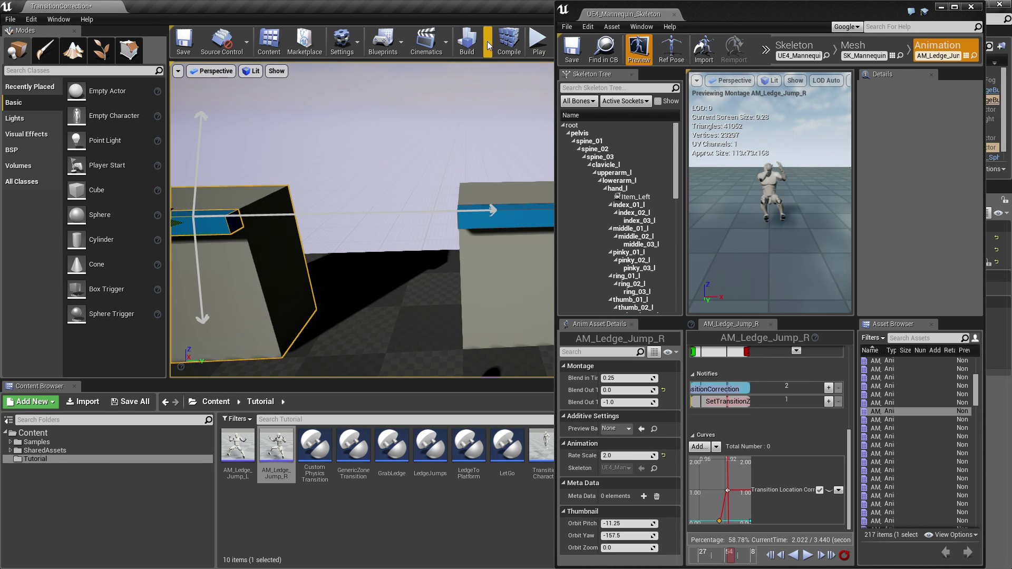
Play-test the level with the faster montage by grabbing the first ledge and jumping right across the gap.
{"action": "left_click", "coordinate": [535, 37]}
{"action": "key", "text": "w"}
{"action": "key", "text": "space"}
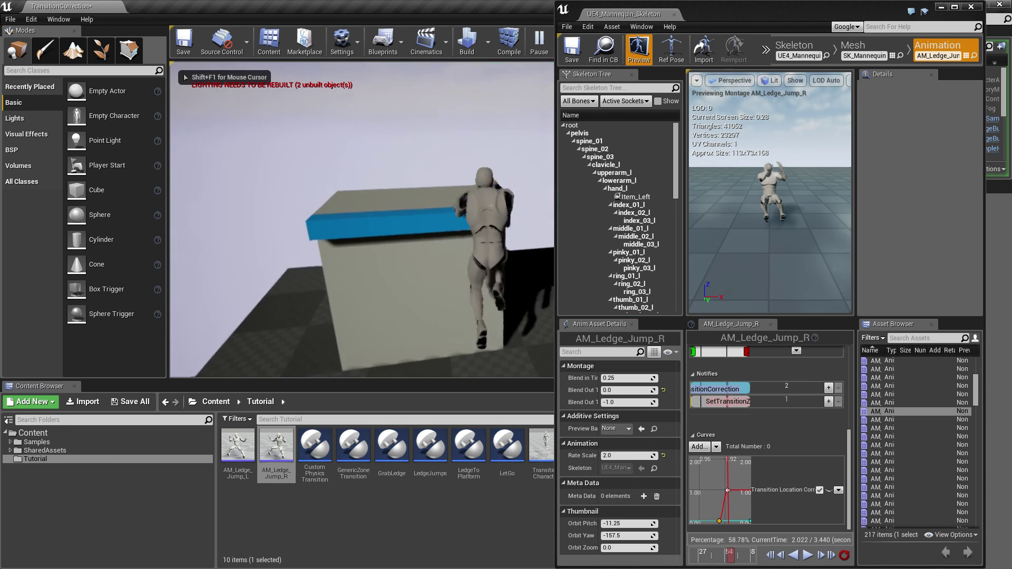
{"action": "key", "text": "d"}
{"action": "key", "text": "space"}
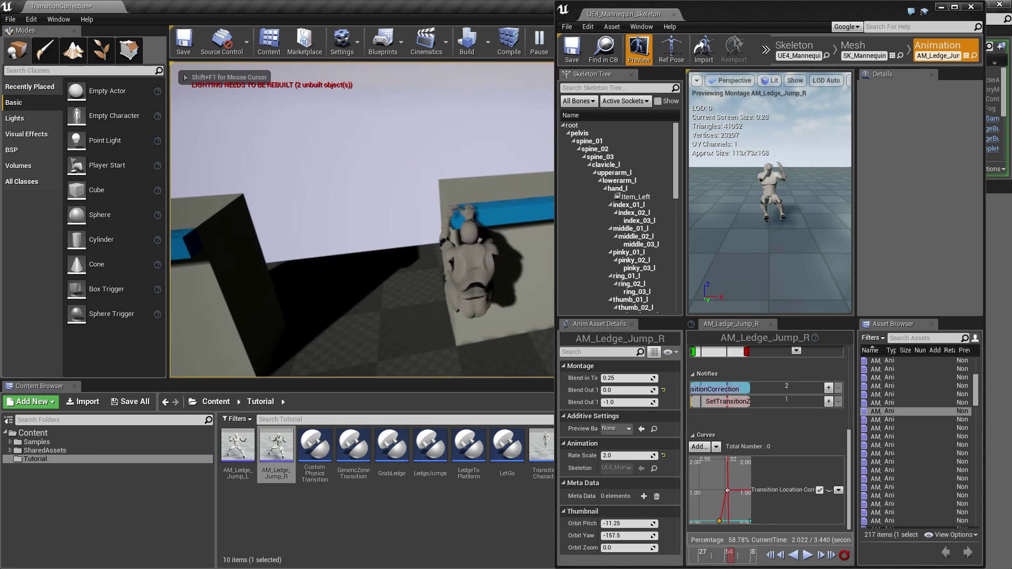
Drop off the target ledge, return to the first block, repeat the rightward ledge jump, and end the session.
{"action": "key", "text": "s"}
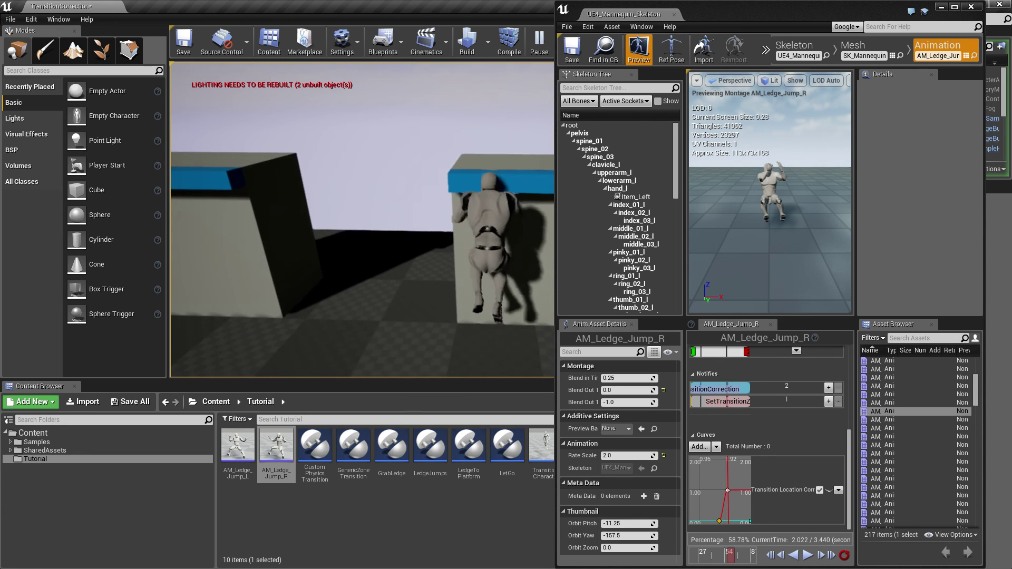
{"action": "key", "text": "a"}
{"action": "key", "text": "w"}
{"action": "key", "text": "space"}
{"action": "key", "text": "d"}
{"action": "key", "text": "space"}
{"action": "key", "text": "s"}
{"action": "key", "text": "a"}
{"action": "key", "text": "Escape"}
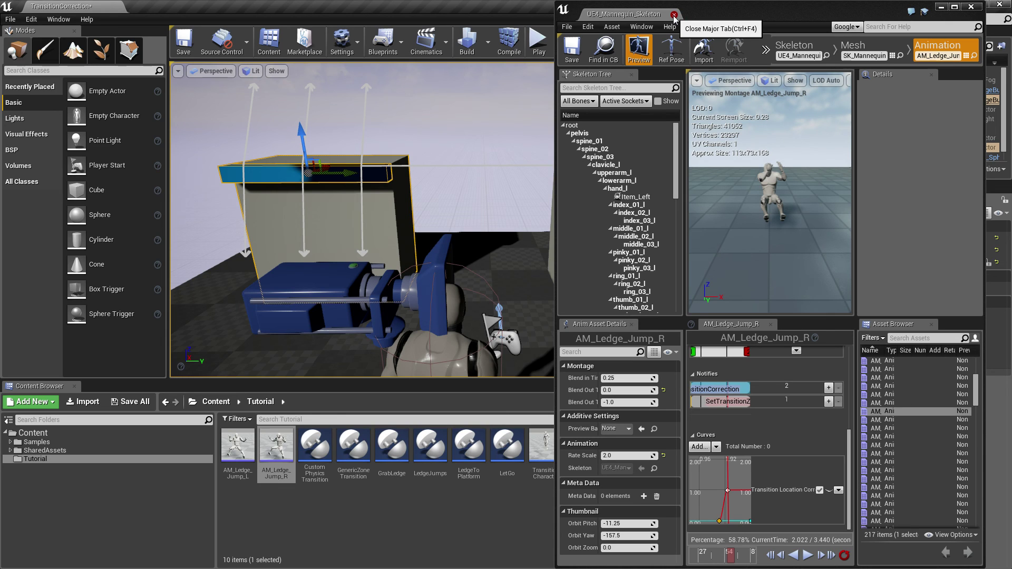
Close the AM_Ledge_Jump_R montage editor and return to a level view showing both ledge blocks.
{"action": "scroll", "coordinate": [806, 432], "scroll_direction": "down", "scroll_amount": 3}
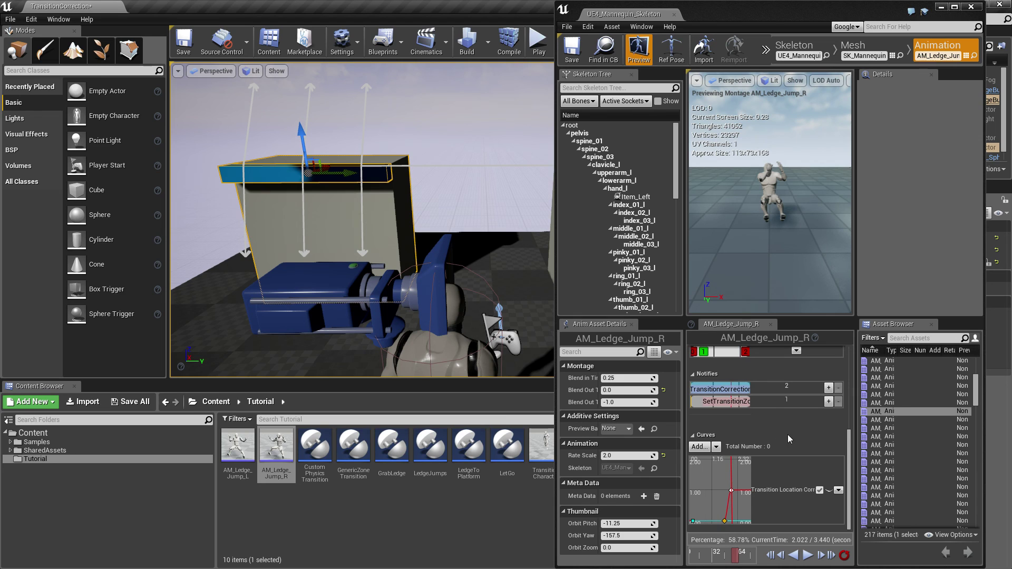
{"action": "scroll", "coordinate": [775, 437], "scroll_direction": "up", "scroll_amount": 2}
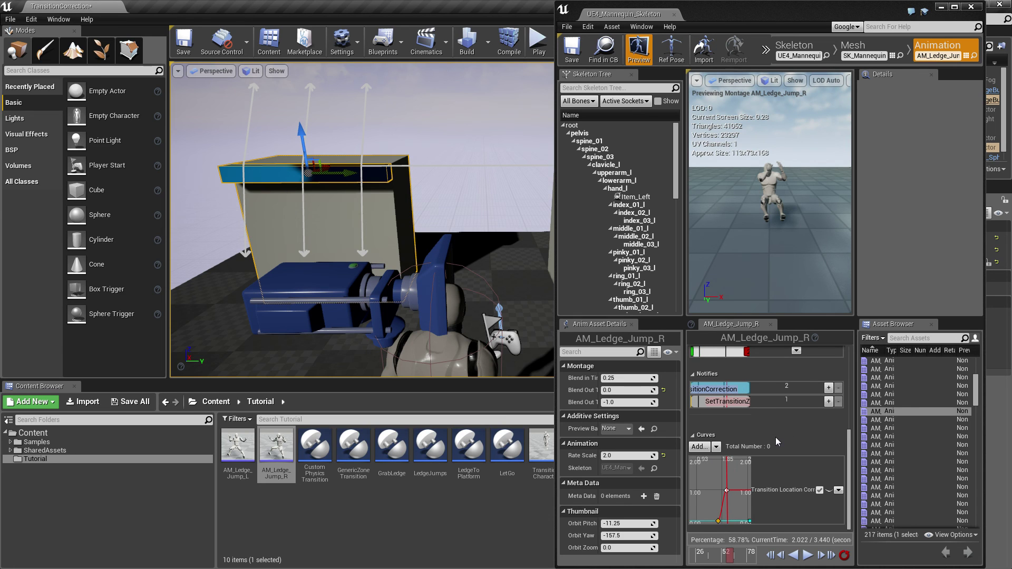
{"action": "middle_click", "coordinate": [658, 12]}
{"action": "key", "text": "s"}
{"action": "right_click_drag", "start_coordinate": [532, 159], "coordinate": [530, 175]}
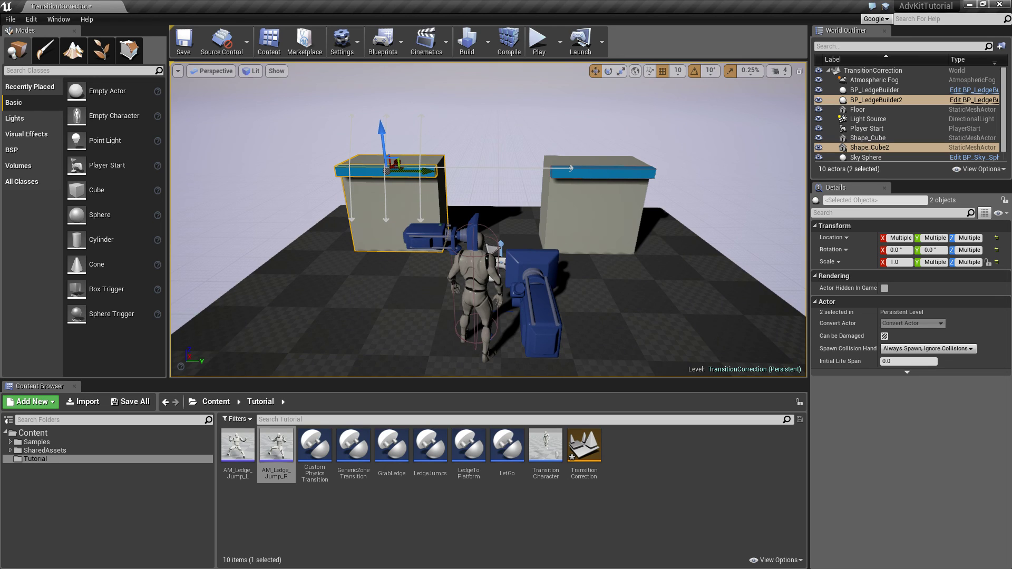